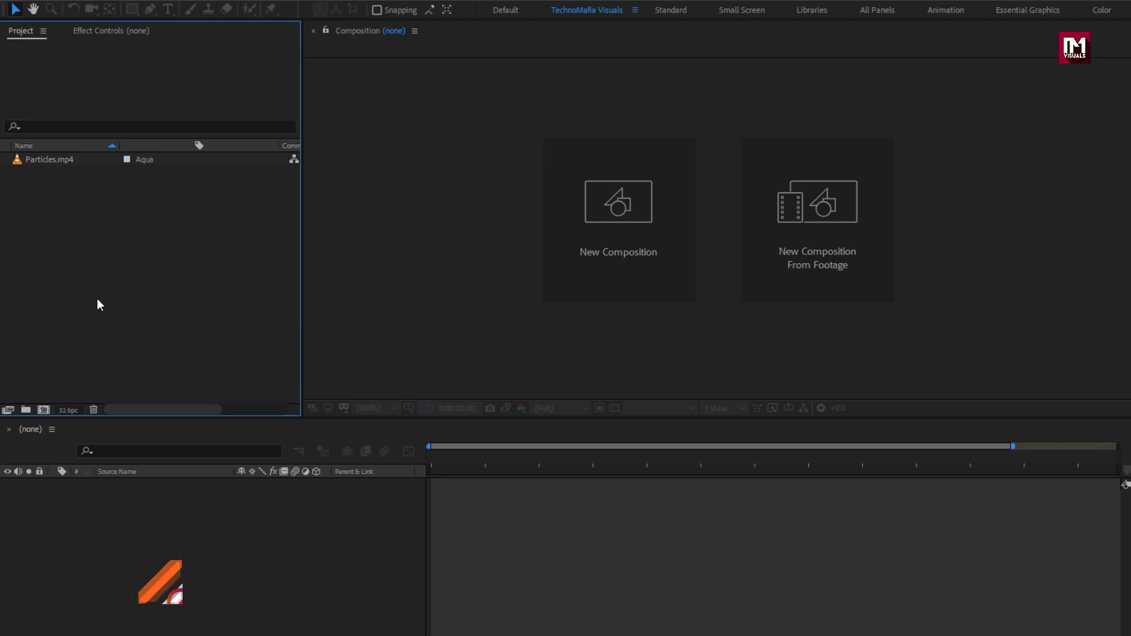
- Create the composition Golden_text_1, 1920×1080, duration 0:00:04:00
click(47, 160)
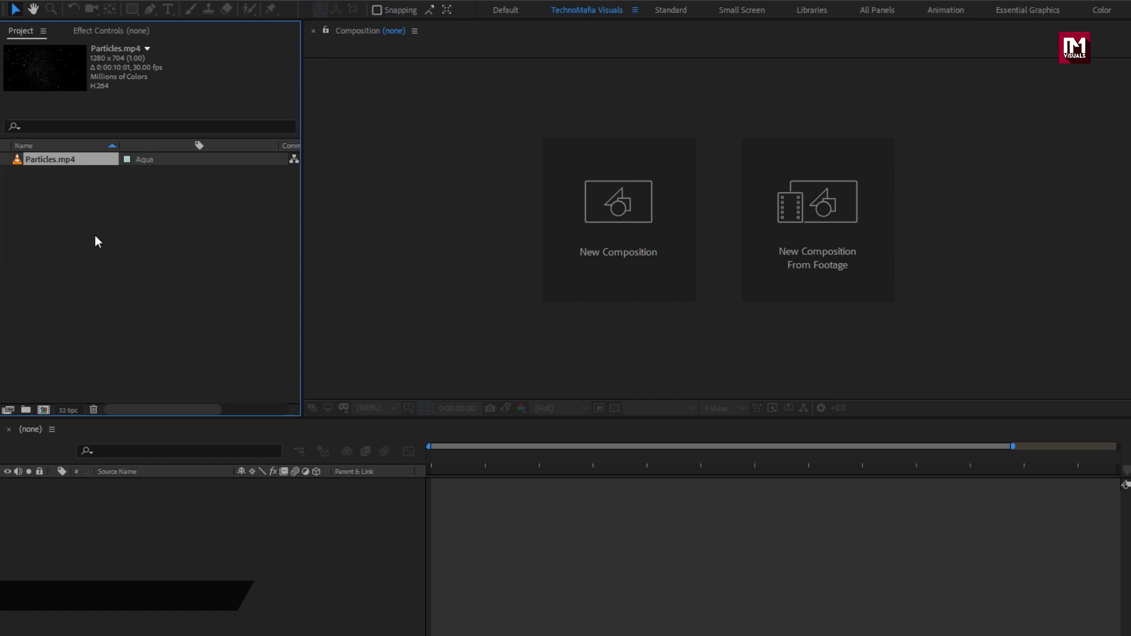
key(ctrl+n)
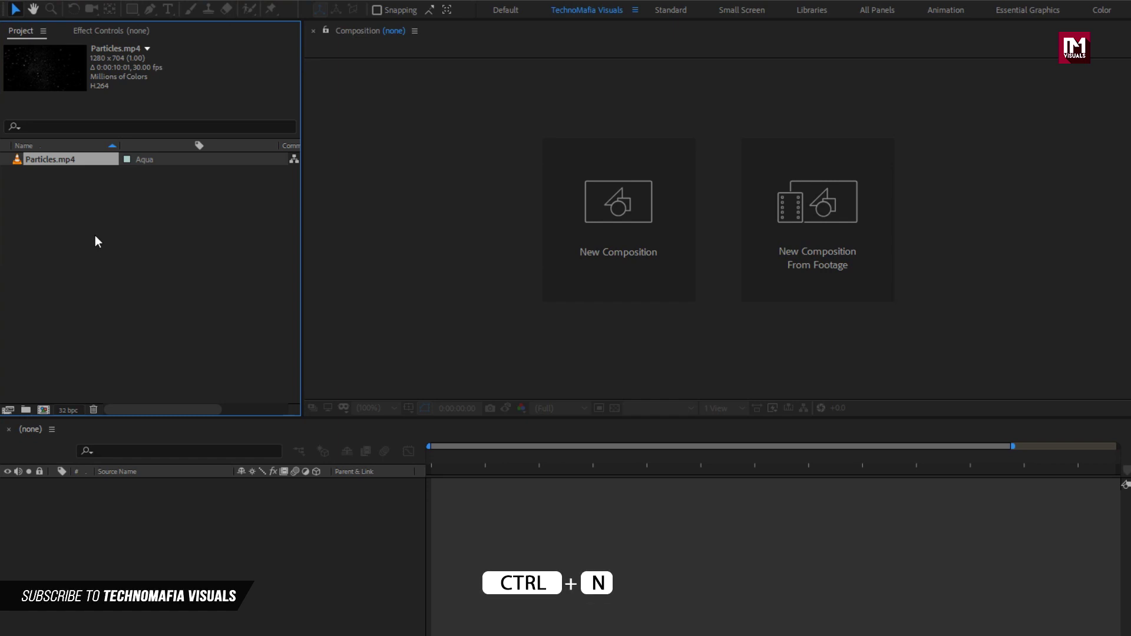
click(576, 223)
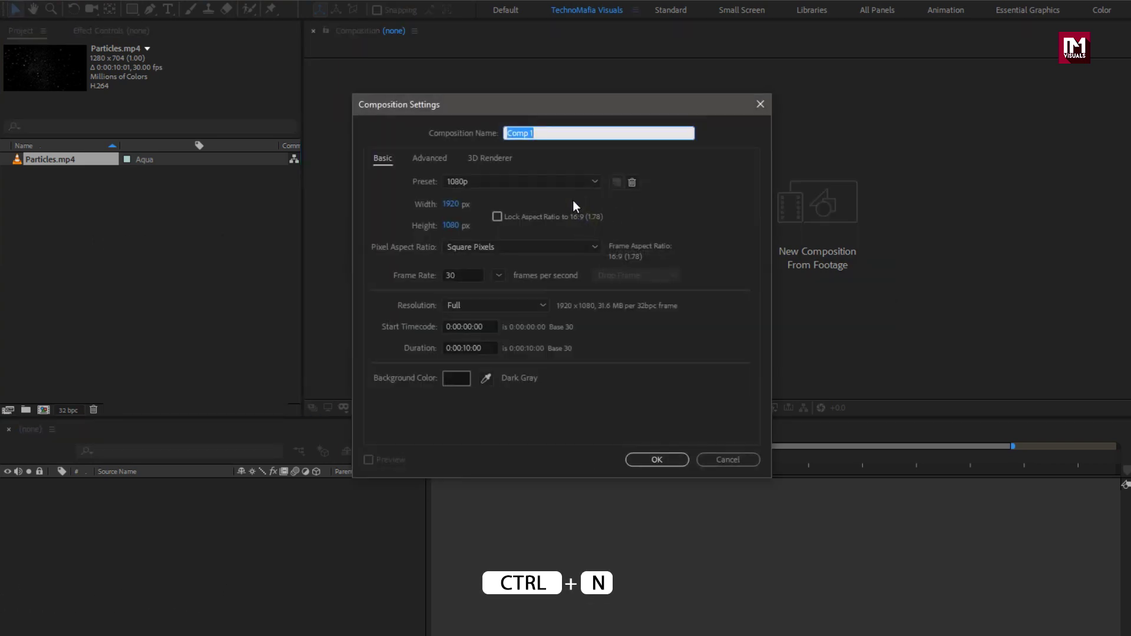
text(Golden_text_1)
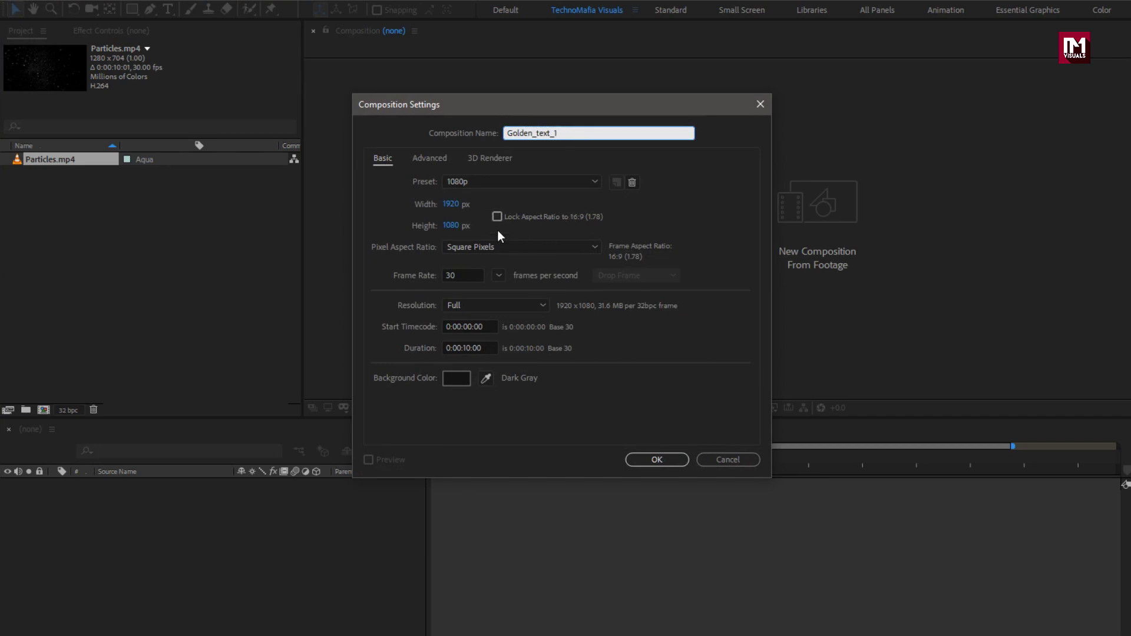
click(467, 346)
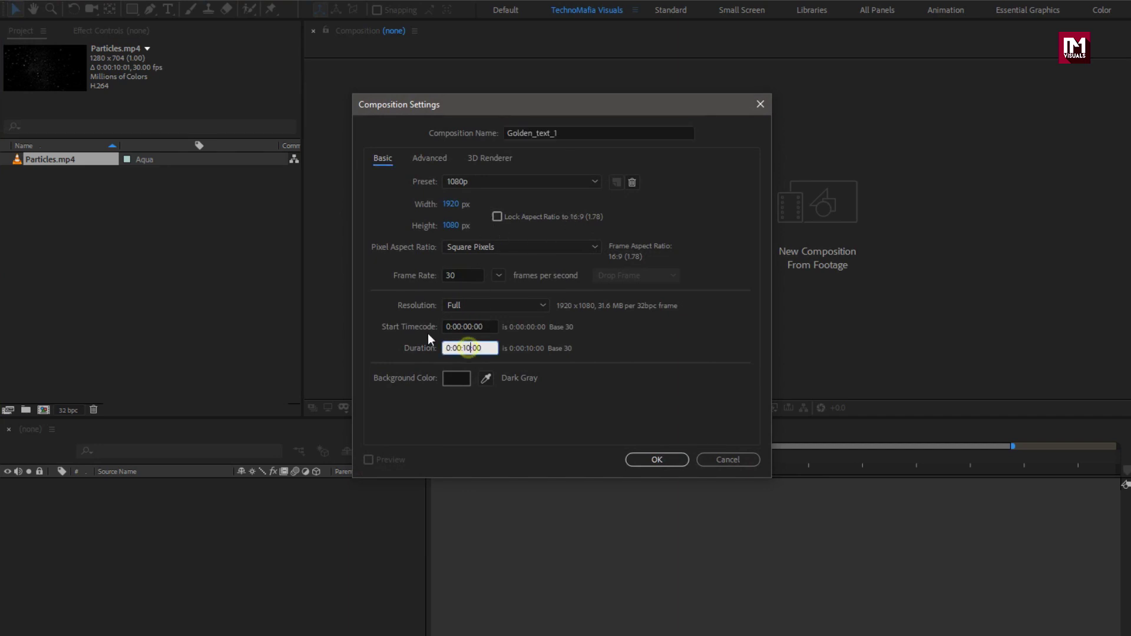
text(400)
click(646, 454)
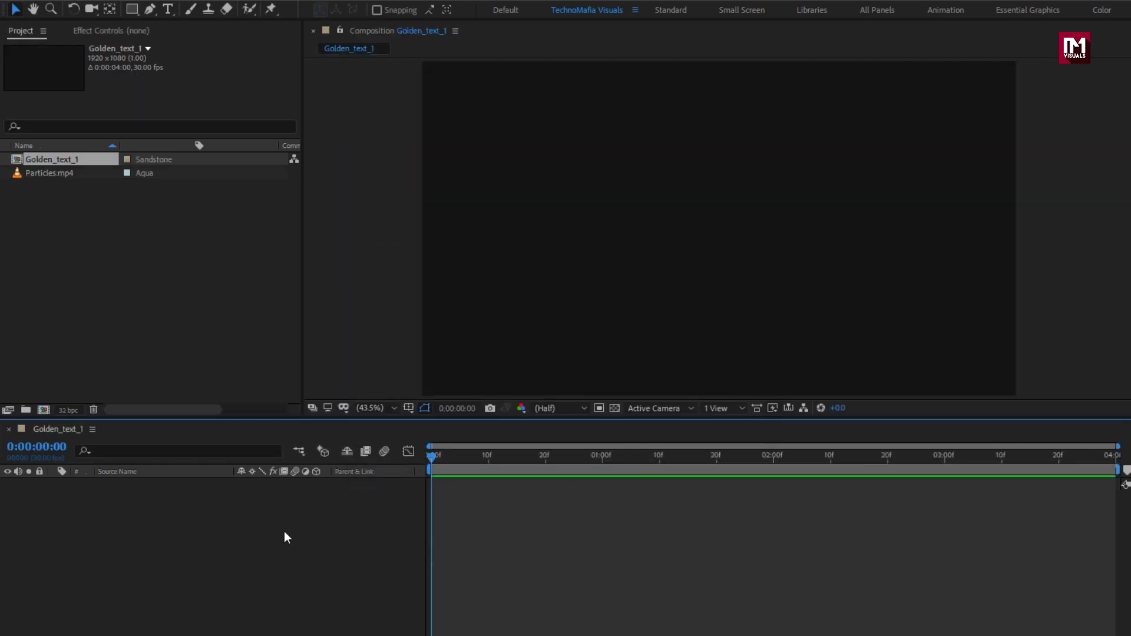
- Add a new solid named BG and apply the Gradient Ramp effect to it
right_click(212, 548)
mouse_move(265, 391)
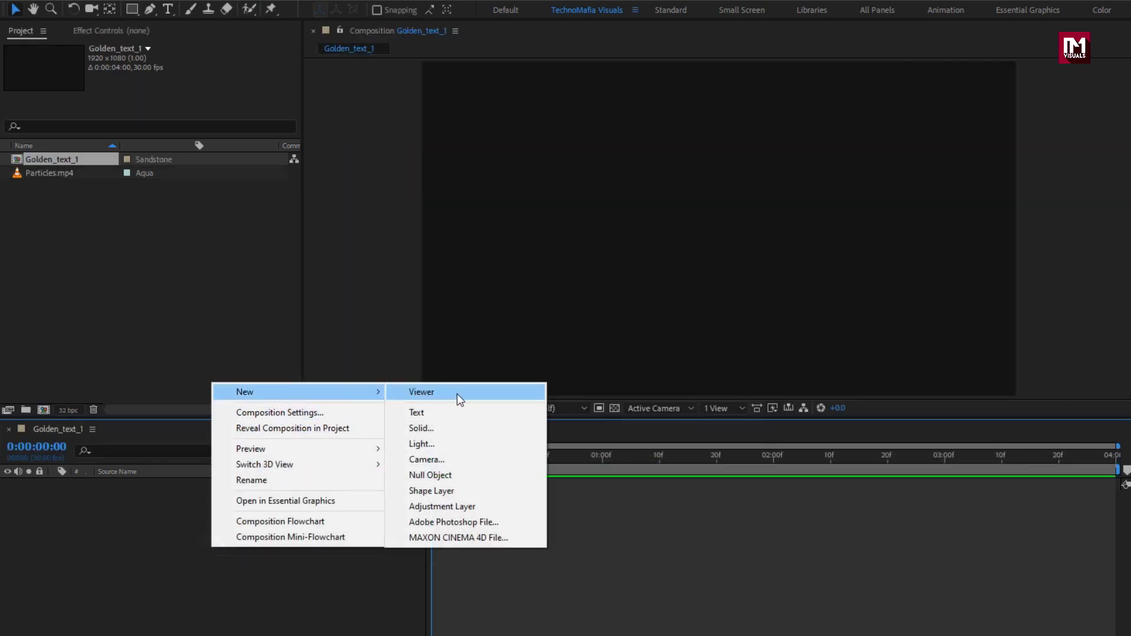
click(458, 428)
text(BG)
click(600, 414)
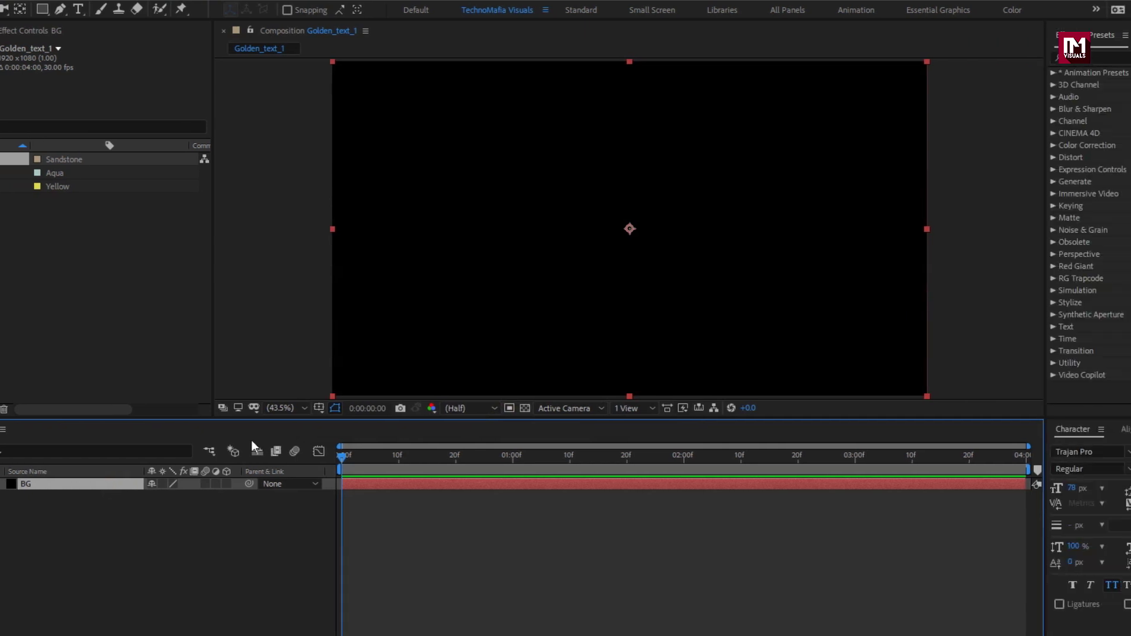
click(977, 56)
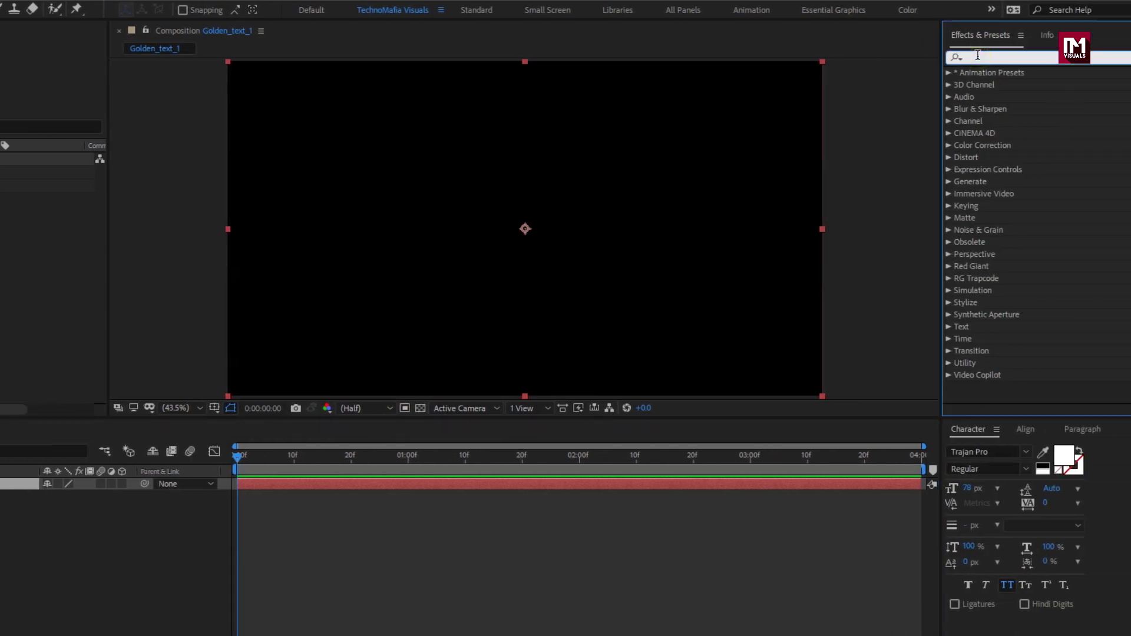
text(ramp)
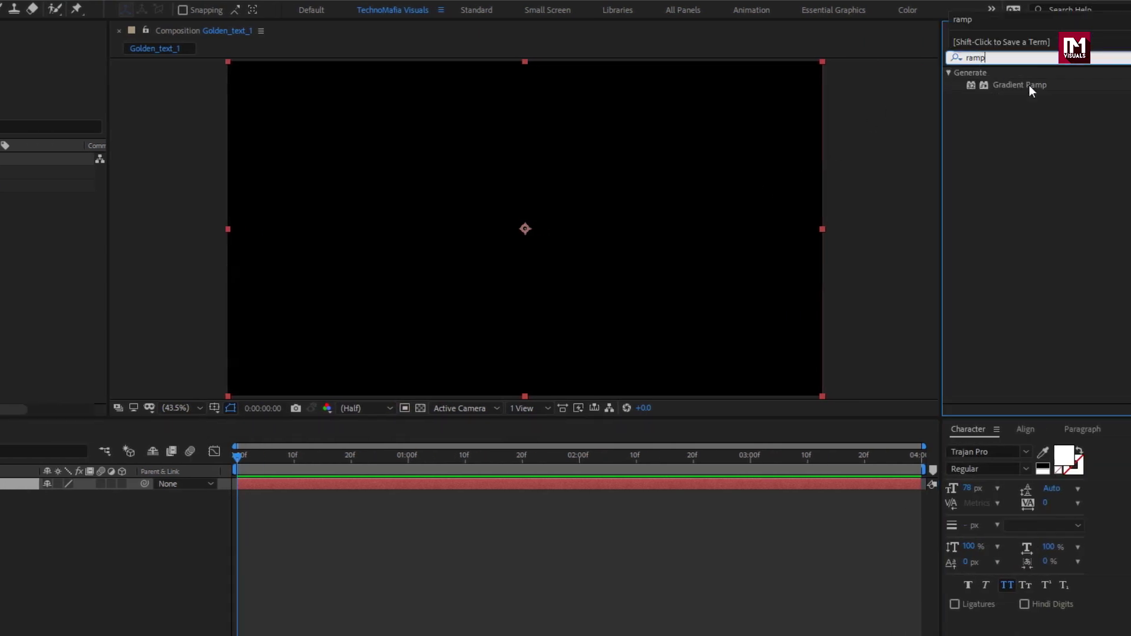
drag(1025, 84, 545, 188)
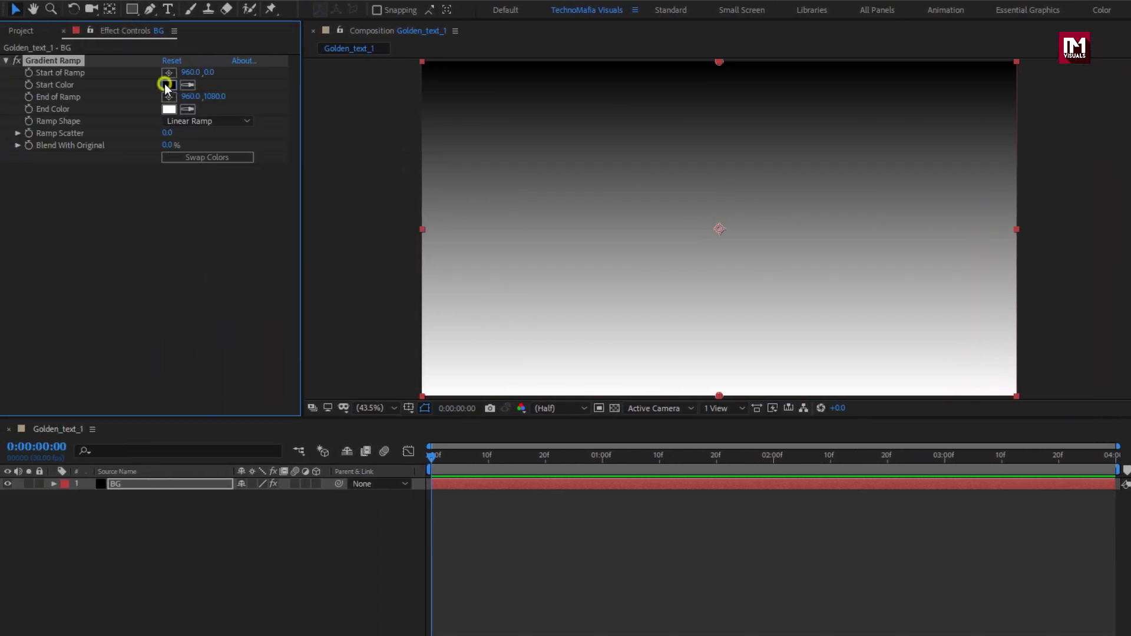
- Set the ramp's start colour to dark teal and its end colour to near black
click(168, 85)
click(371, 256)
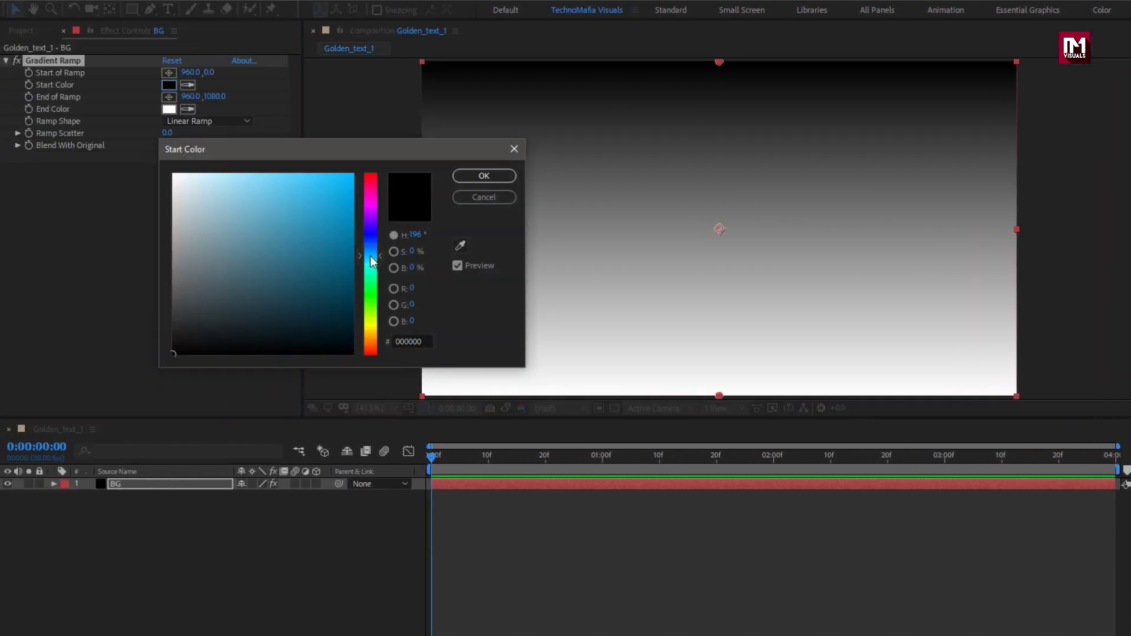
mouse_move(333, 277)
mouse_down()
mouse_move(320, 284)
mouse_move(332, 279)
mouse_up()
click(460, 176)
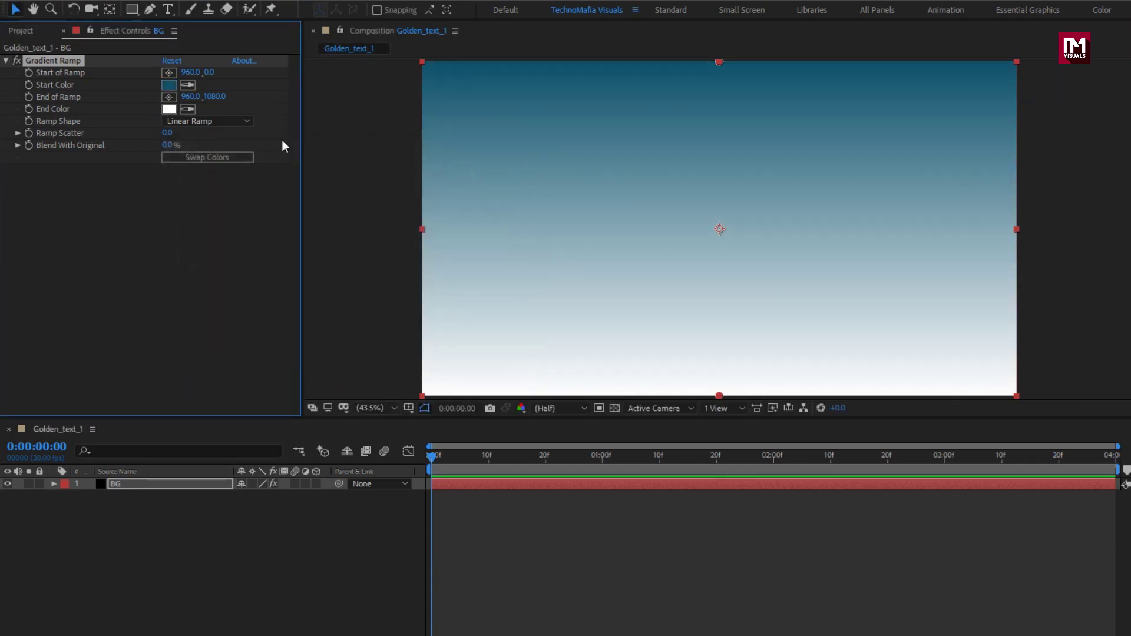
click(168, 108)
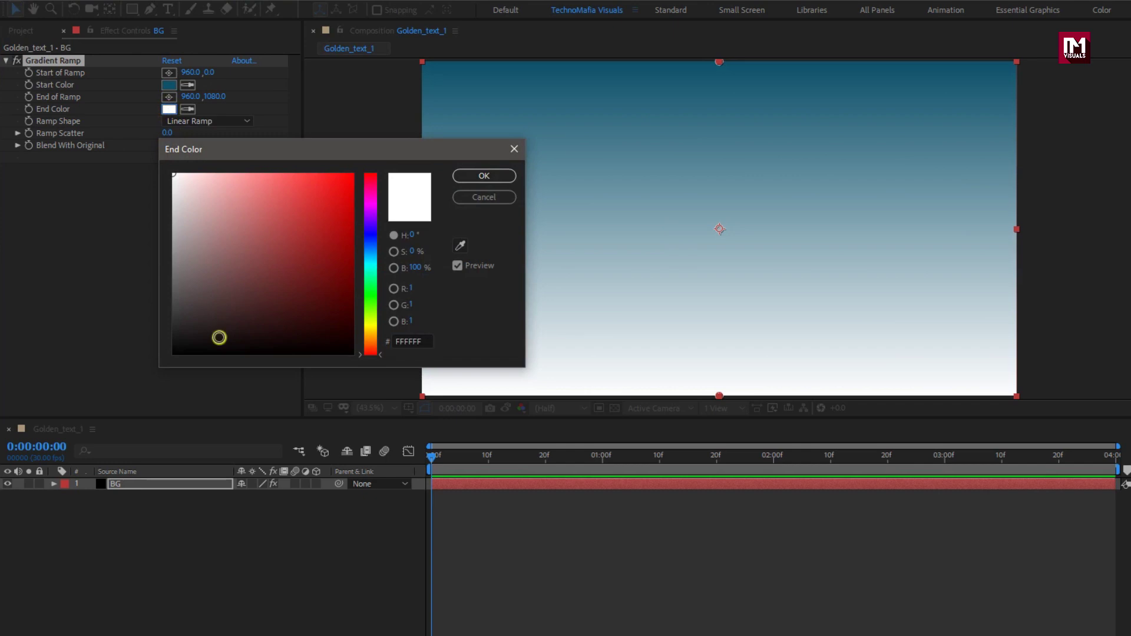
click(220, 336)
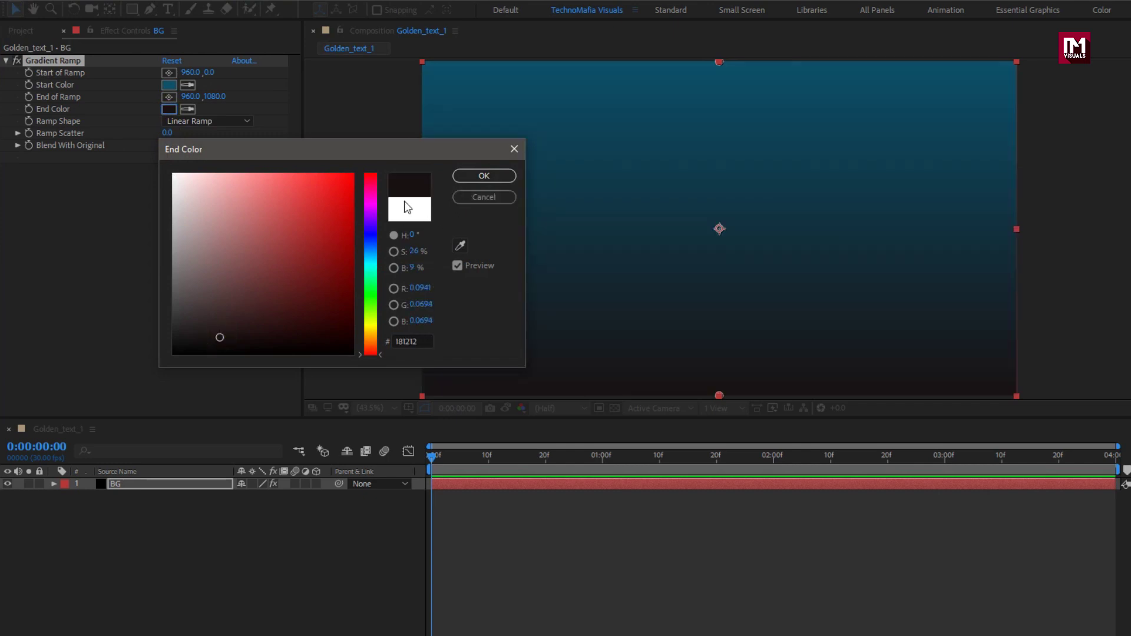
click(476, 177)
- Make the ramp radial with its end point at the bottom-right corner and Ramp Scatter 500
click(202, 121)
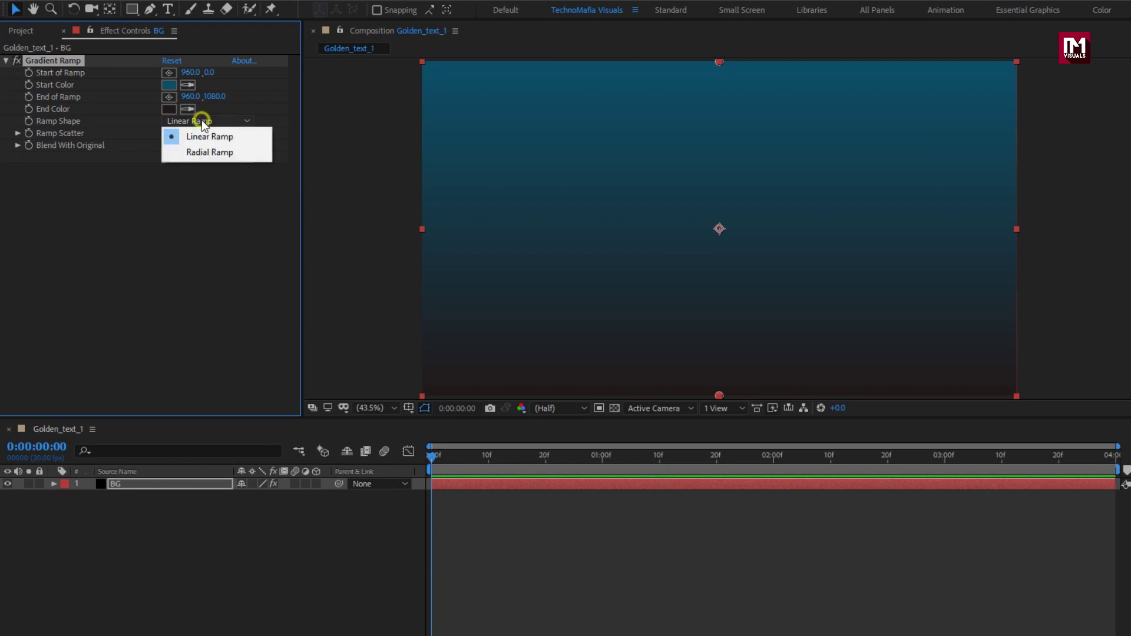
click(207, 152)
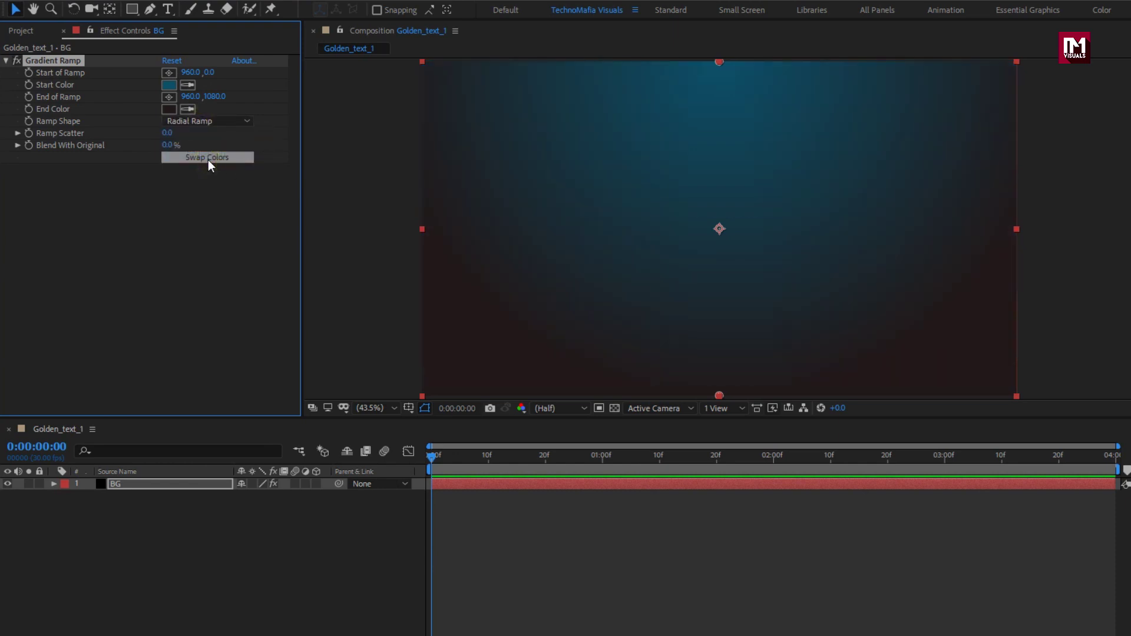
click(169, 96)
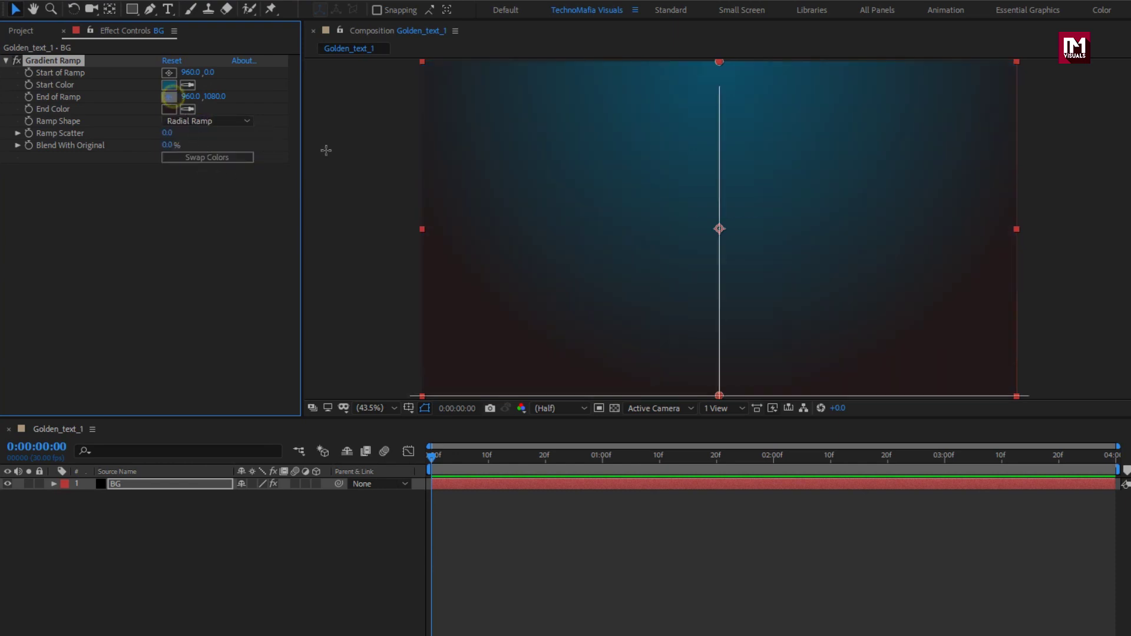
click(1018, 395)
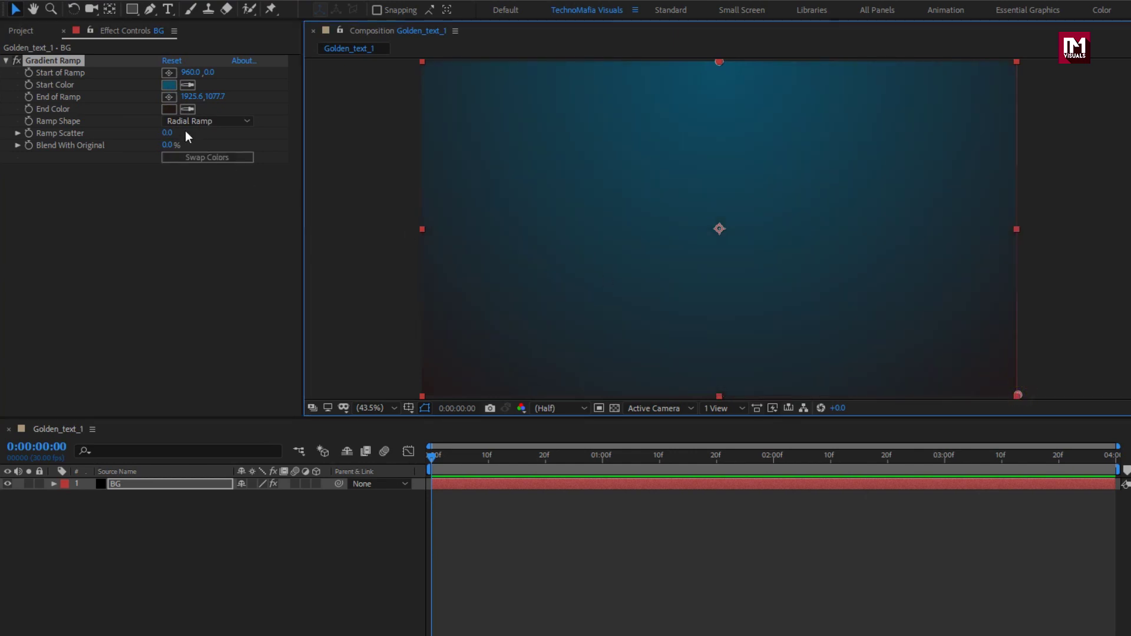
click(169, 132)
text(500)
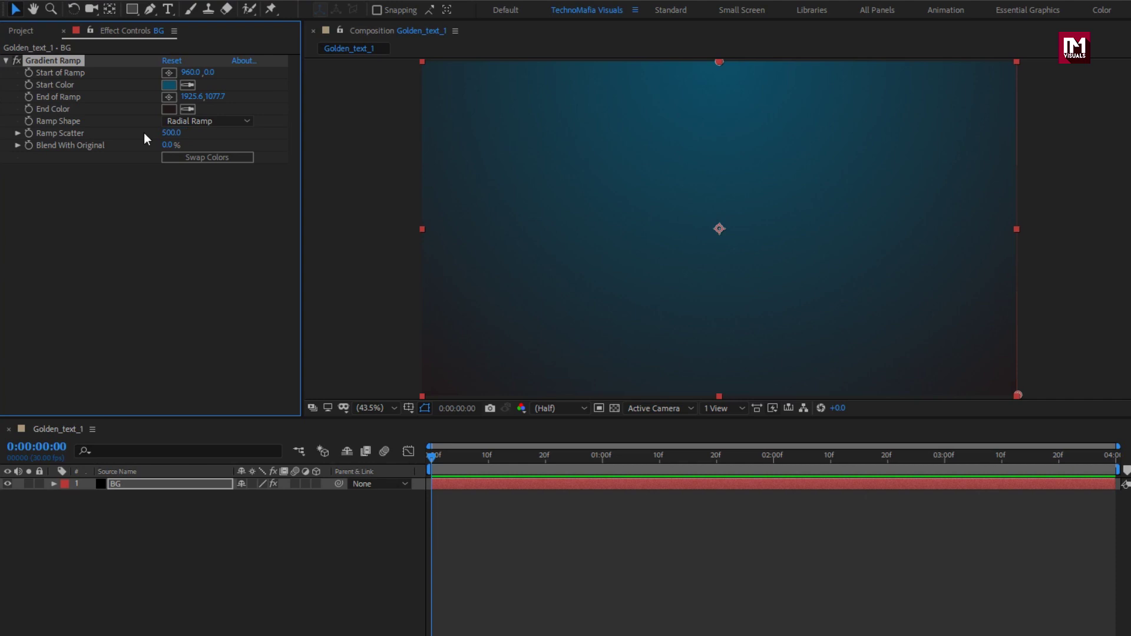
- Add a text layer reading WEDDING INVITATION, broken onto two lines between the words
click(168, 9)
click(623, 214)
text(Wedd)
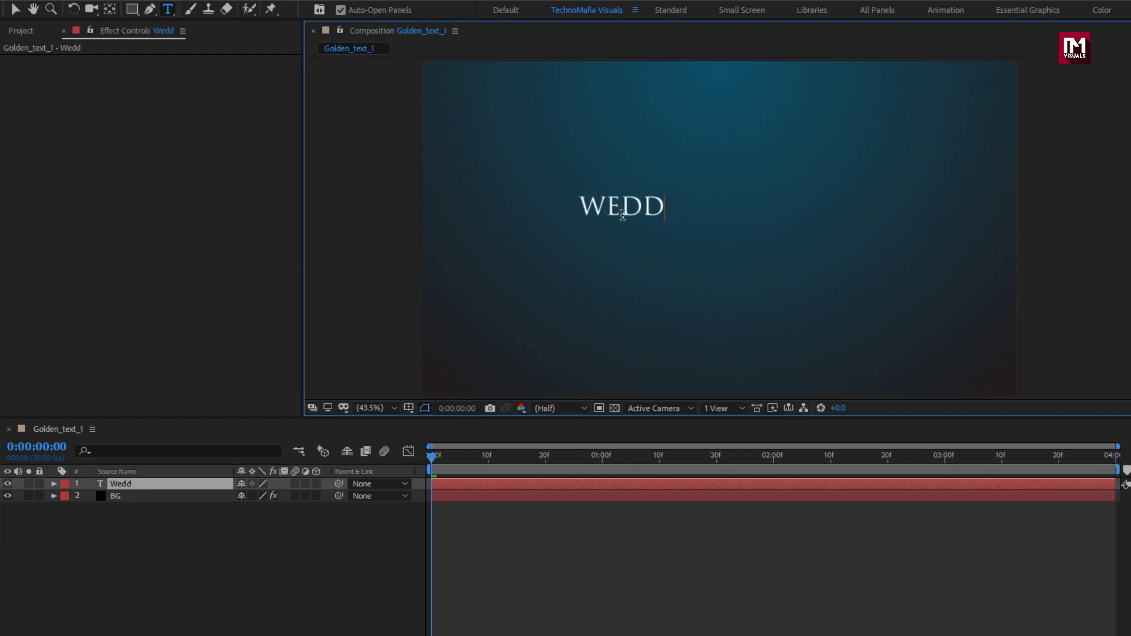
text(ing I)
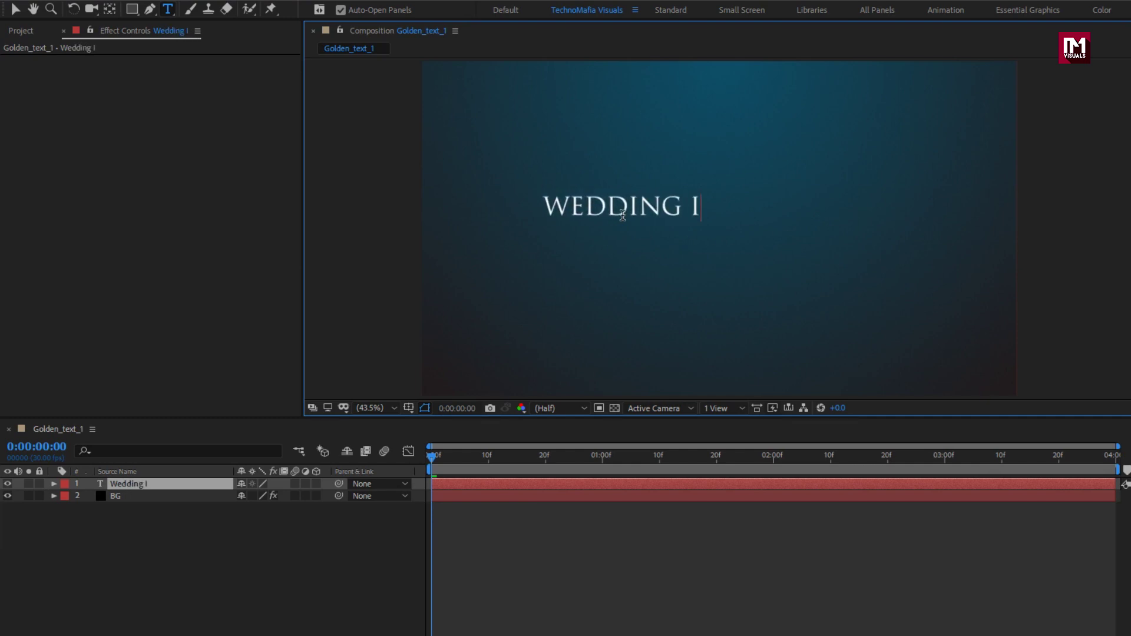
text(nvitation)
key(Escape)
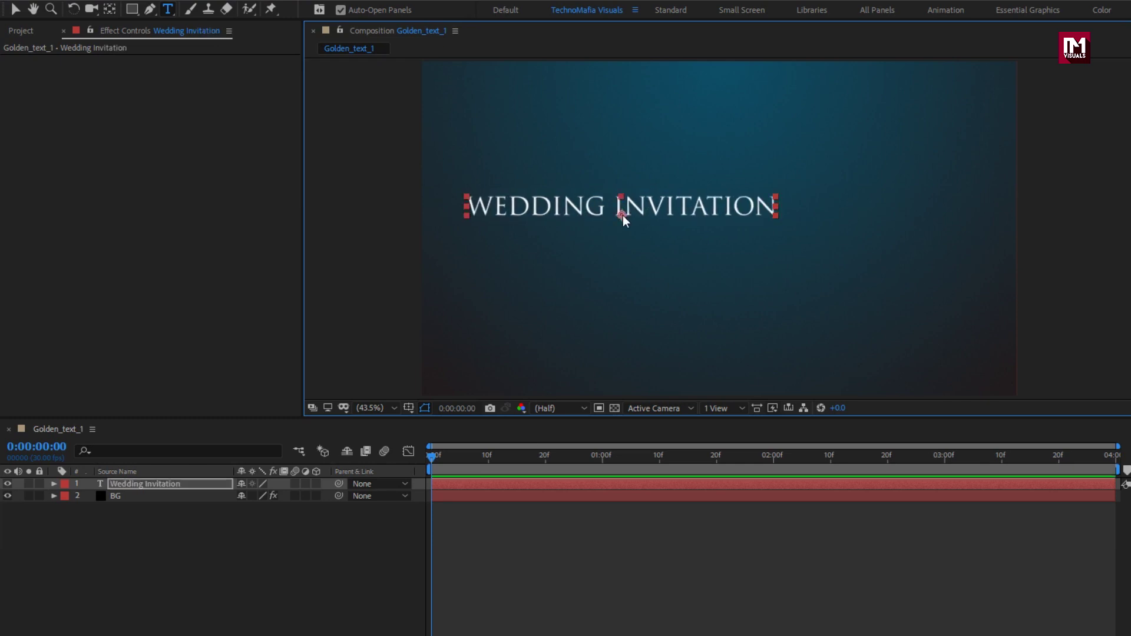
key(v)
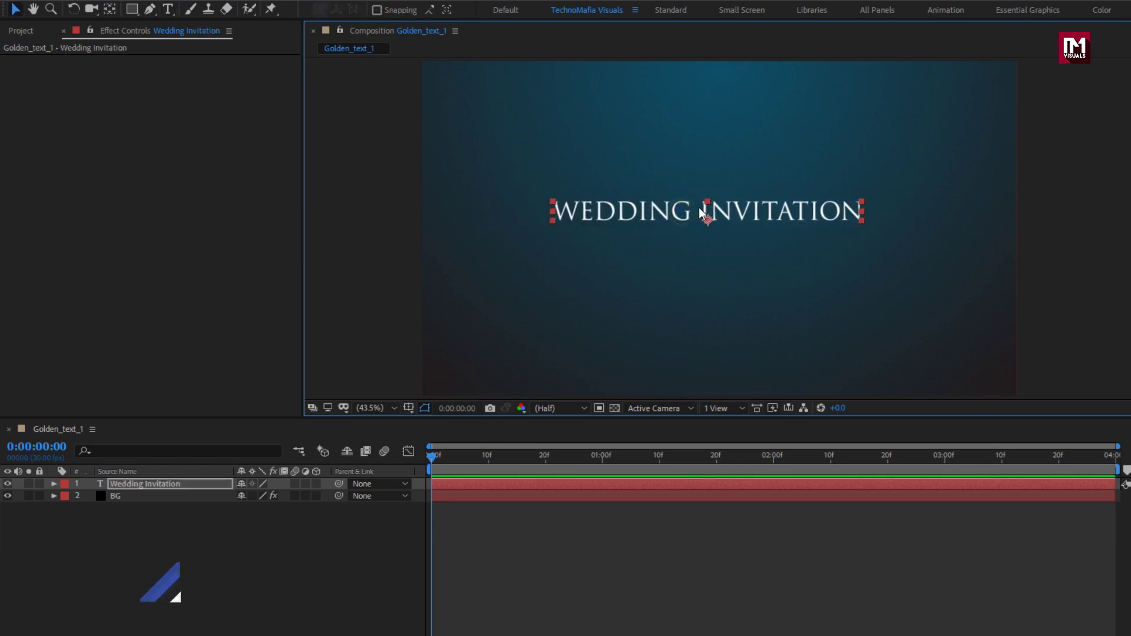
double_click(694, 209)
click(701, 210)
key(Return)
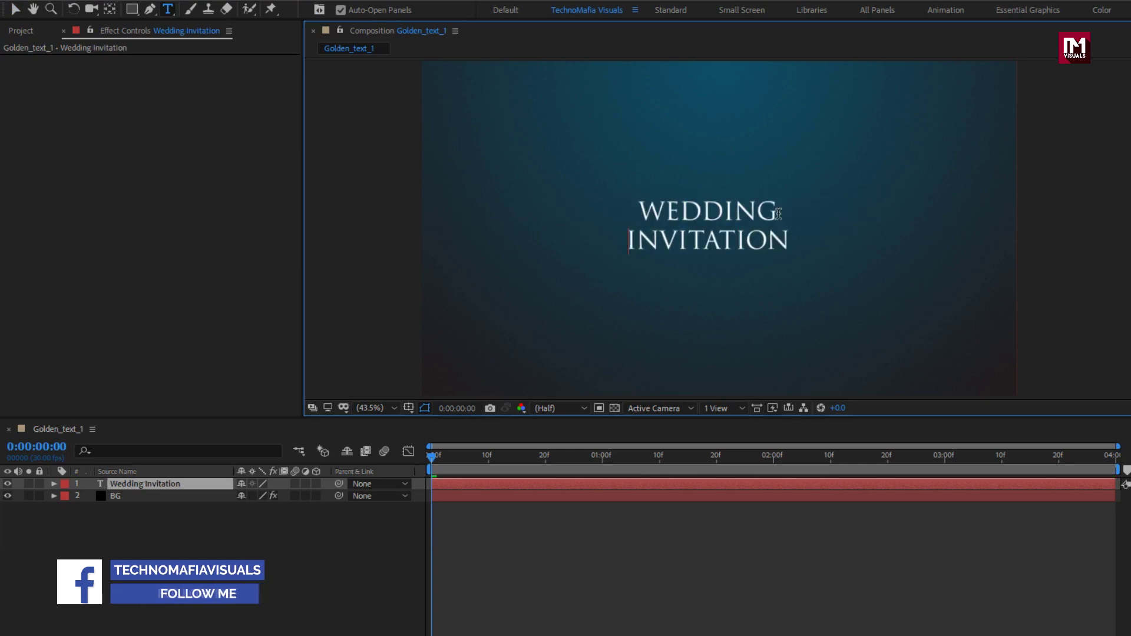
key(Escape)
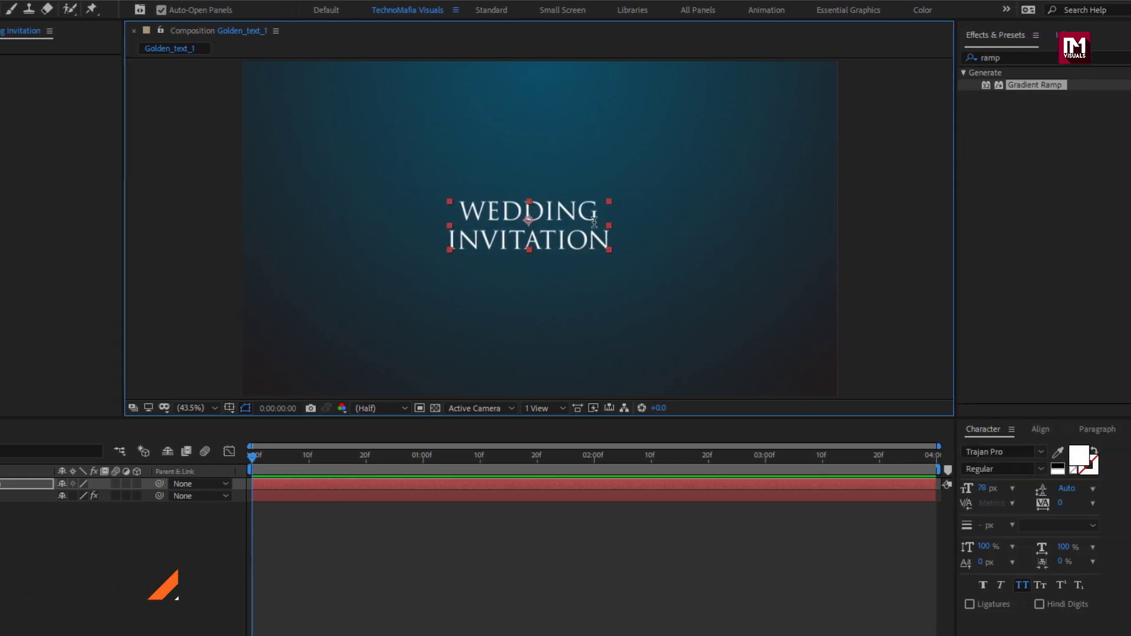
- Set the title to Bold and scrub its size up to about 138 px
click(1026, 470)
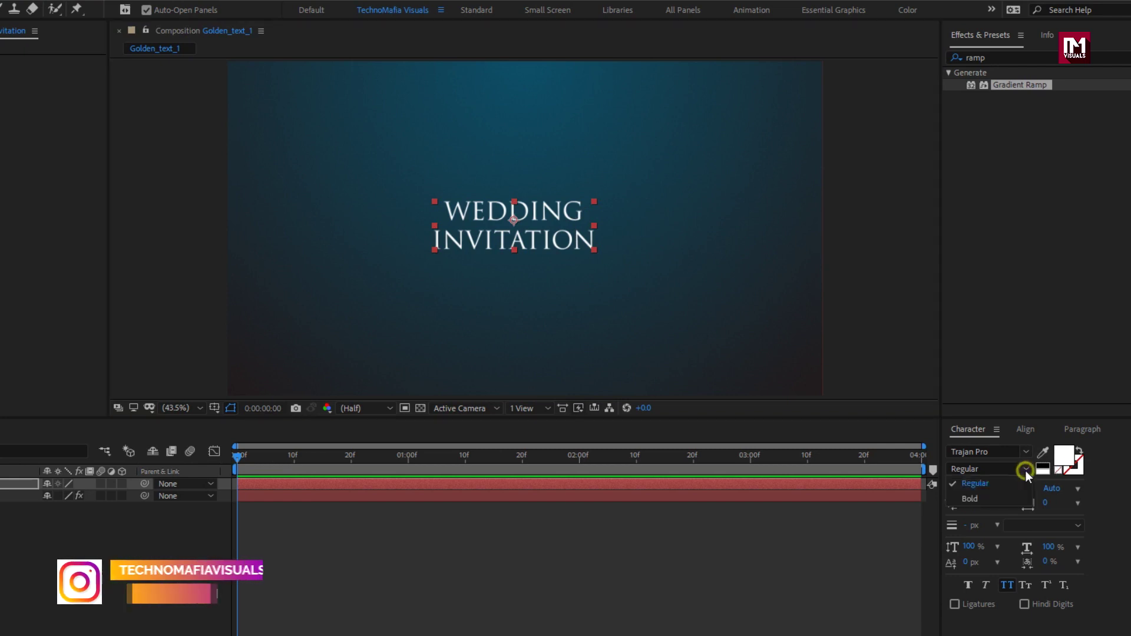
click(982, 496)
drag(972, 488, 1013, 484)
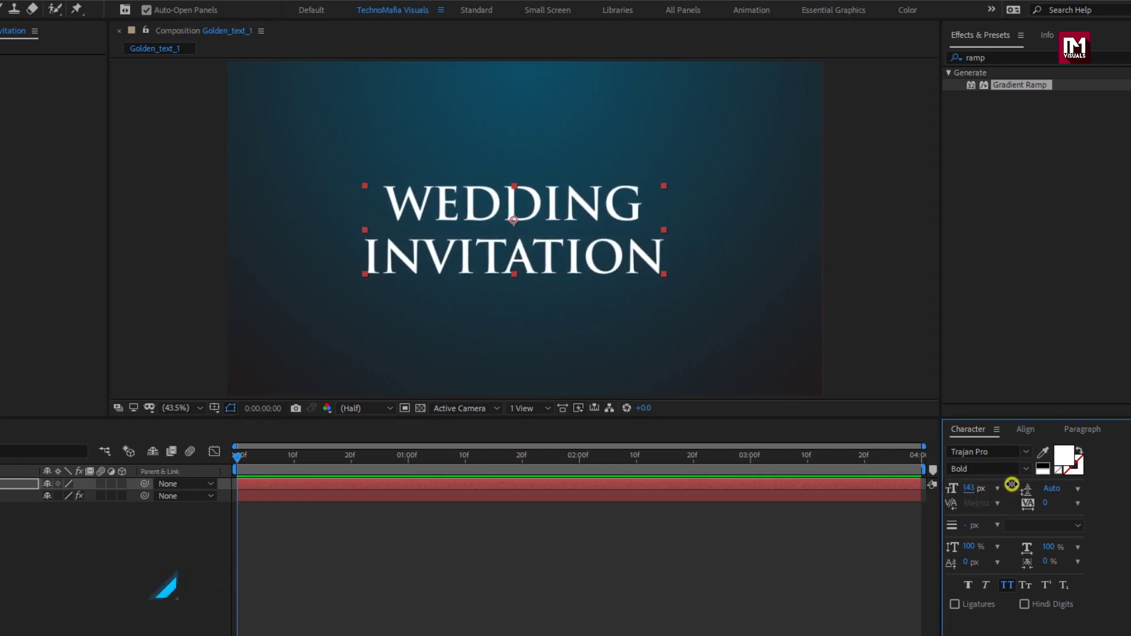
drag(1012, 485, 1009, 490)
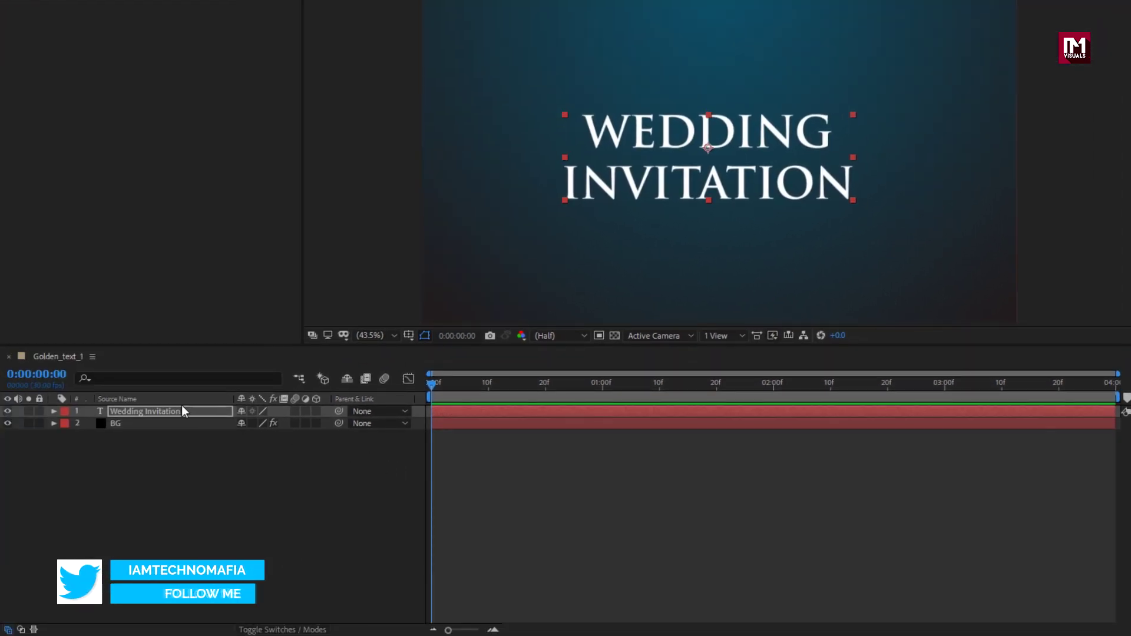
- Add a Tracking text animator and keyframe Range Selector Offset from -100% at 0s to 100% at 2s
click(162, 412)
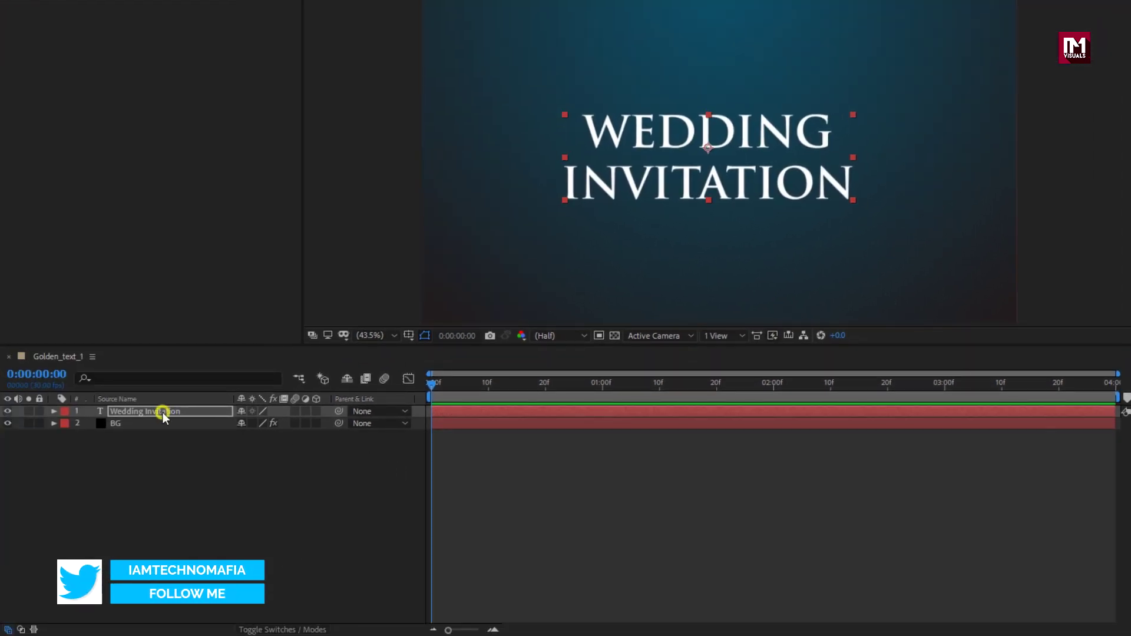
click(53, 412)
click(323, 424)
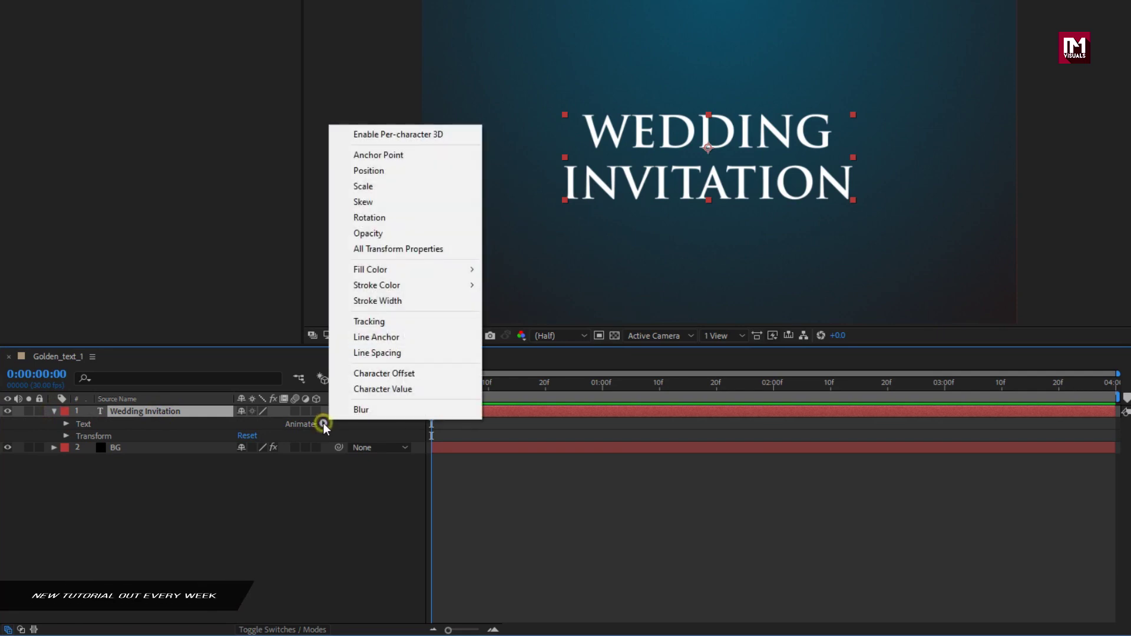
click(371, 322)
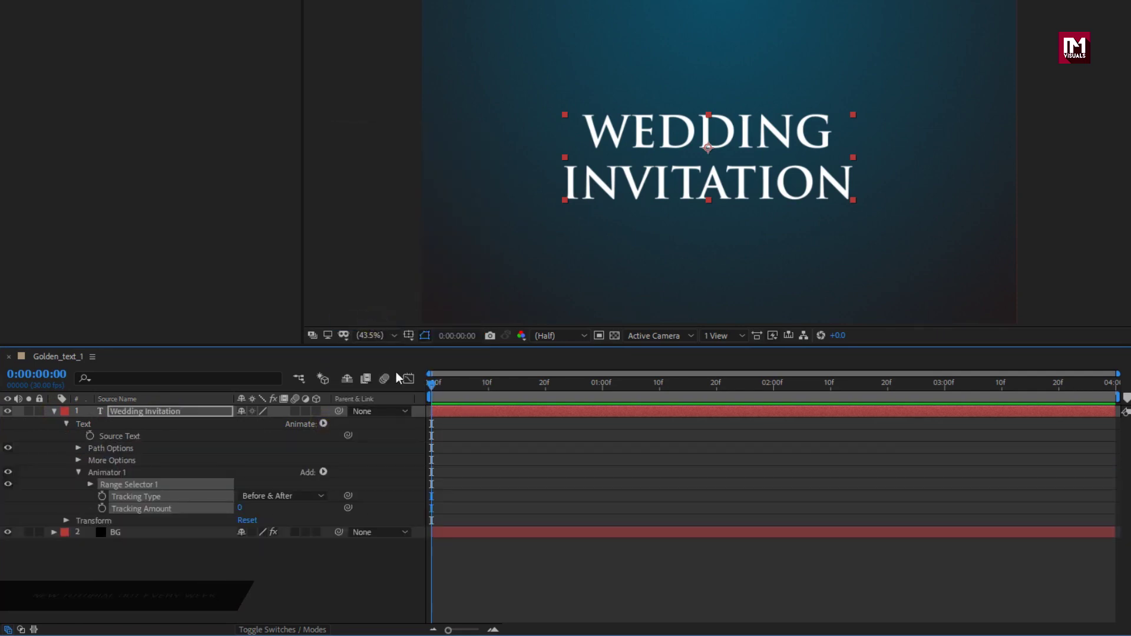
click(432, 385)
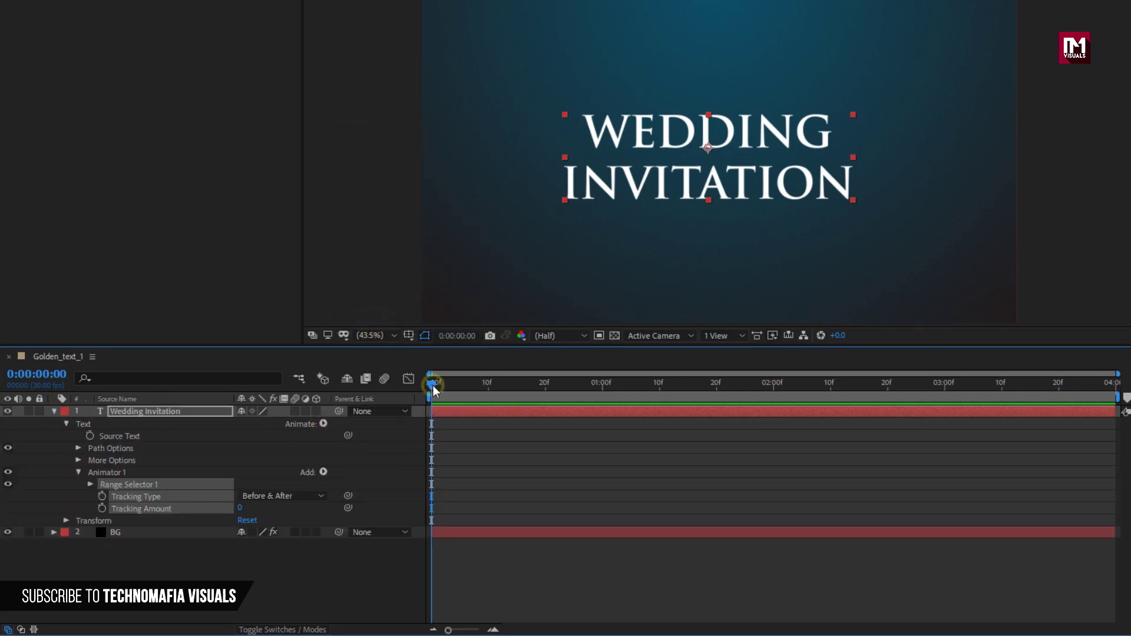
click(90, 485)
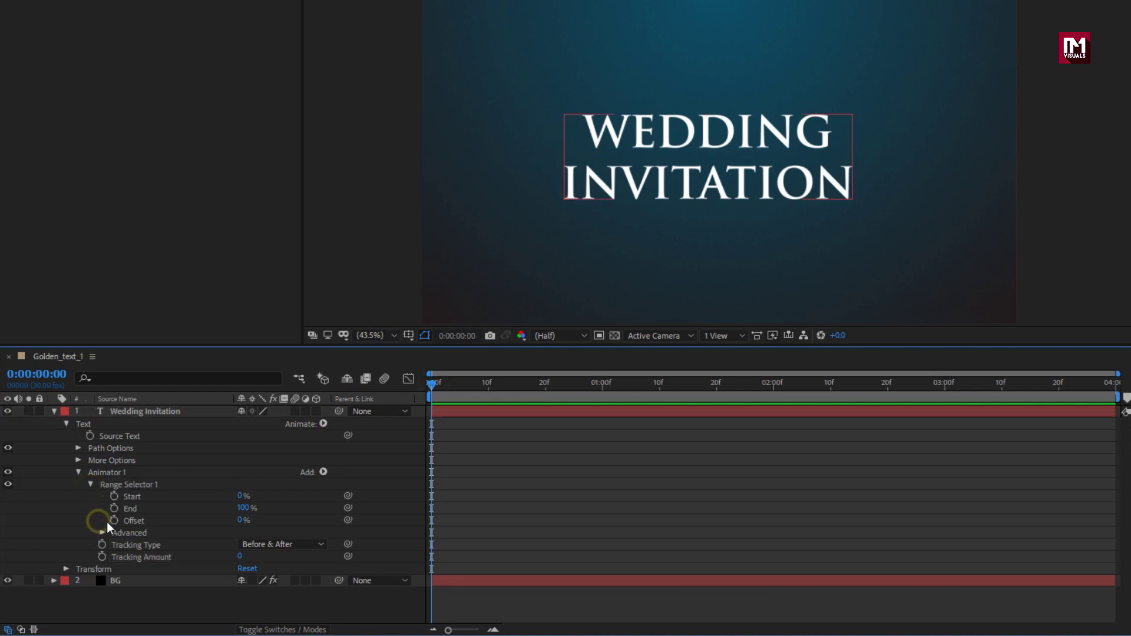
click(113, 520)
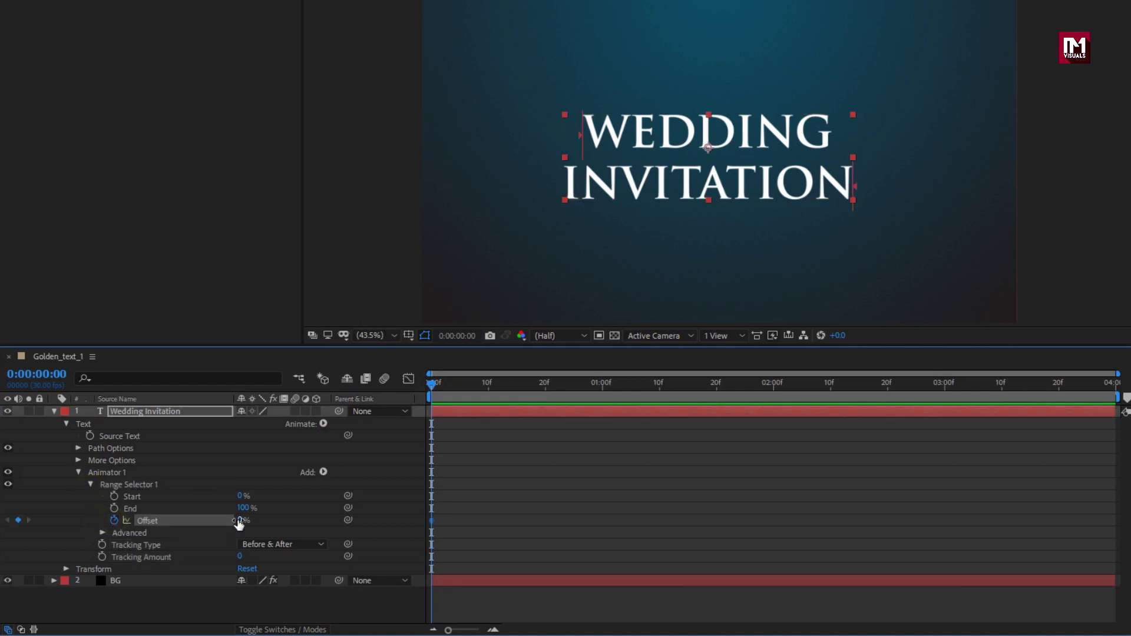
drag(239, 523, 129, 523)
click(775, 396)
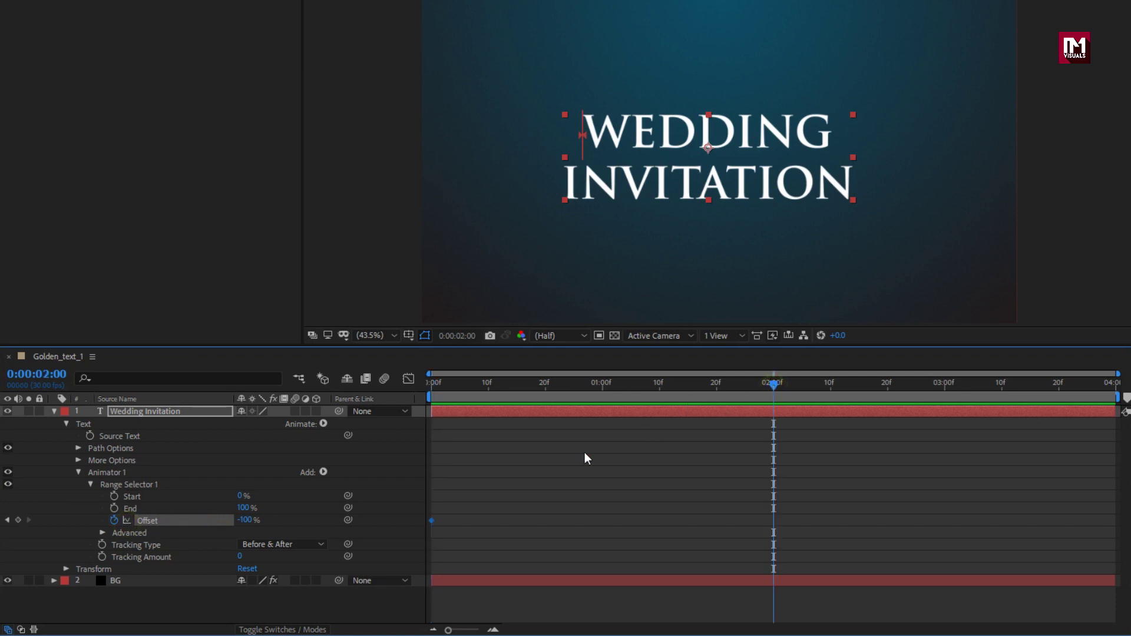
drag(249, 526, 530, 508)
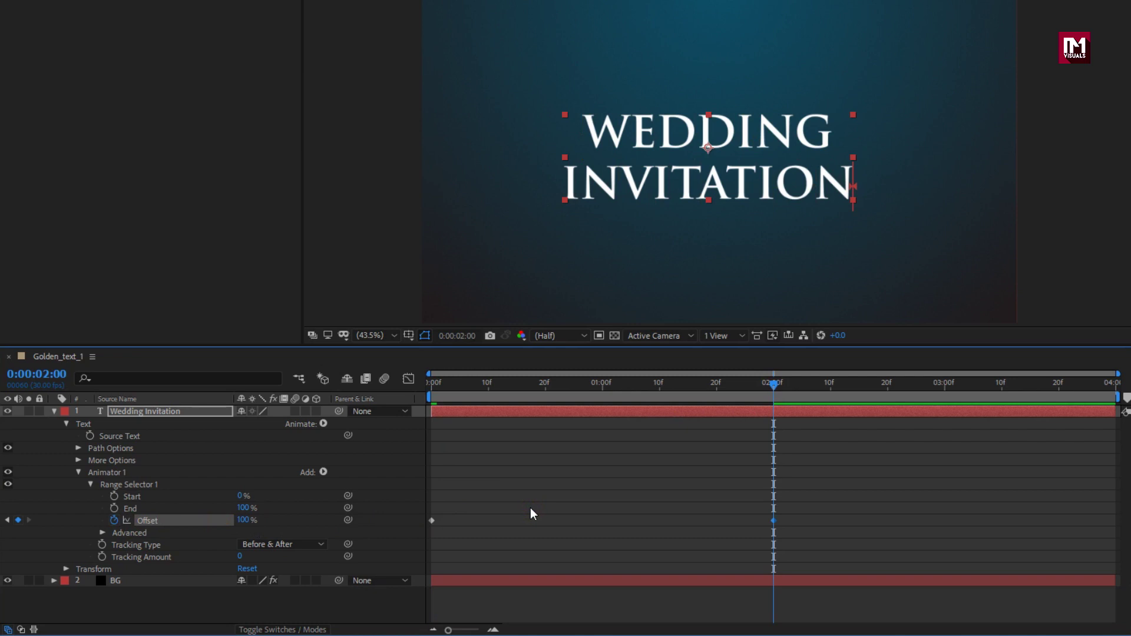
click(516, 388)
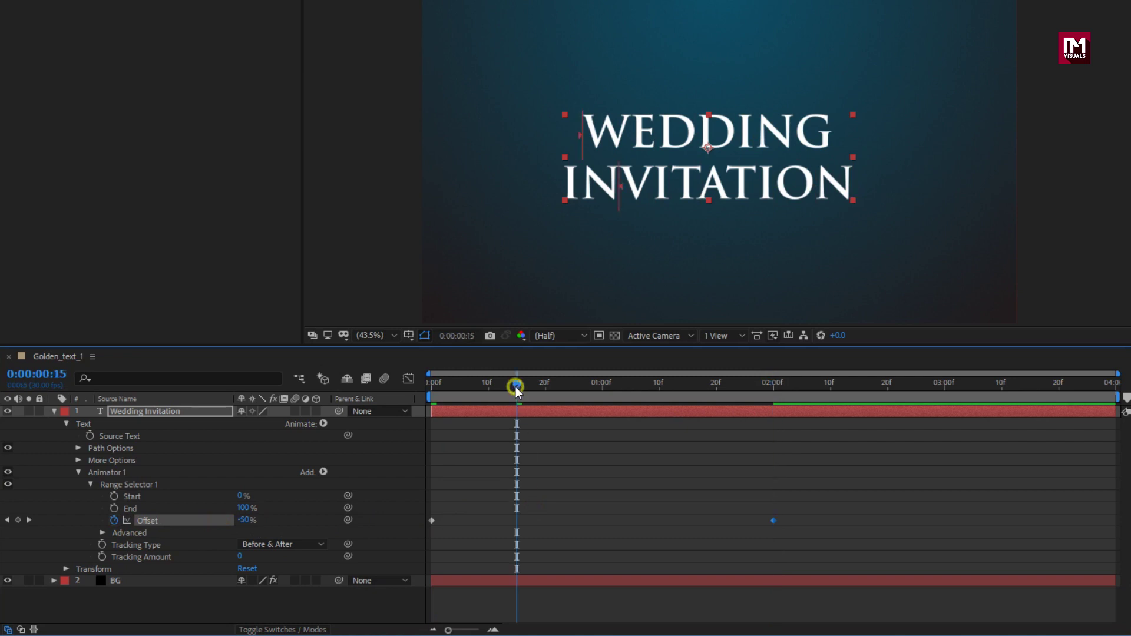
- Add Opacity 0% to the animator, set Shape to Ramp Up and Ease High to 100%, previewing the reveal
click(321, 471)
mouse_move(358, 478)
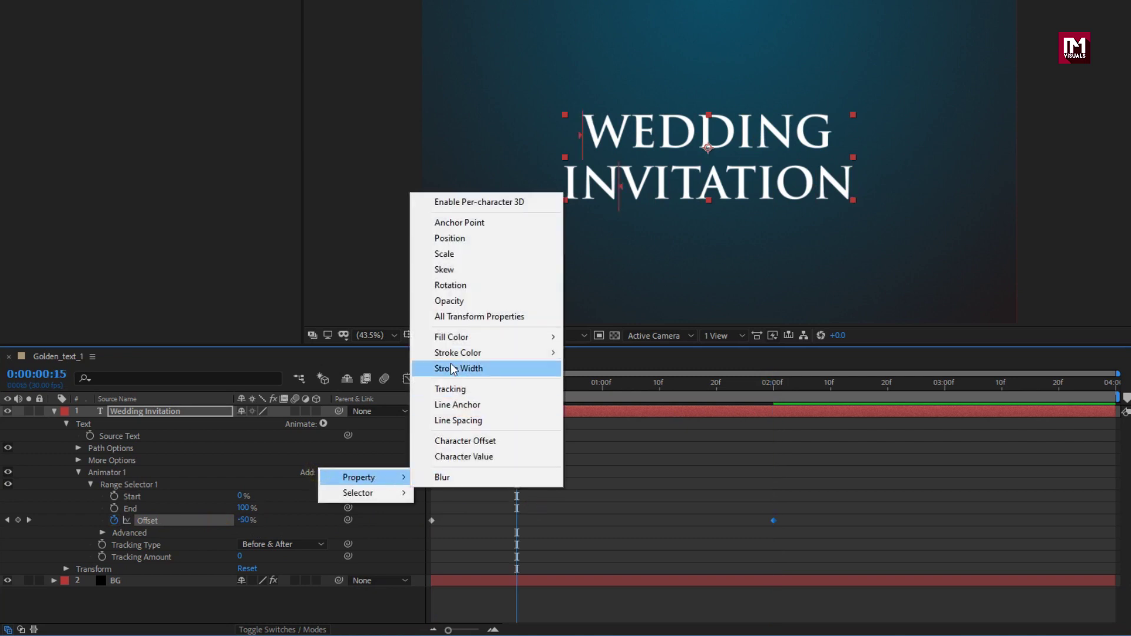
click(448, 300)
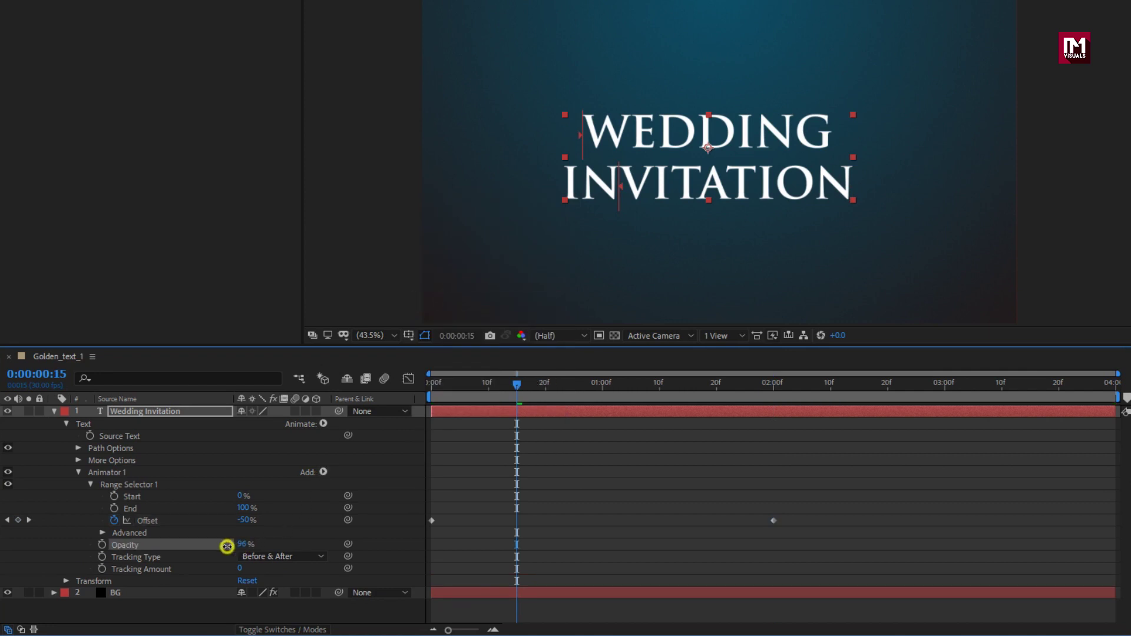
drag(218, 548, 84, 547)
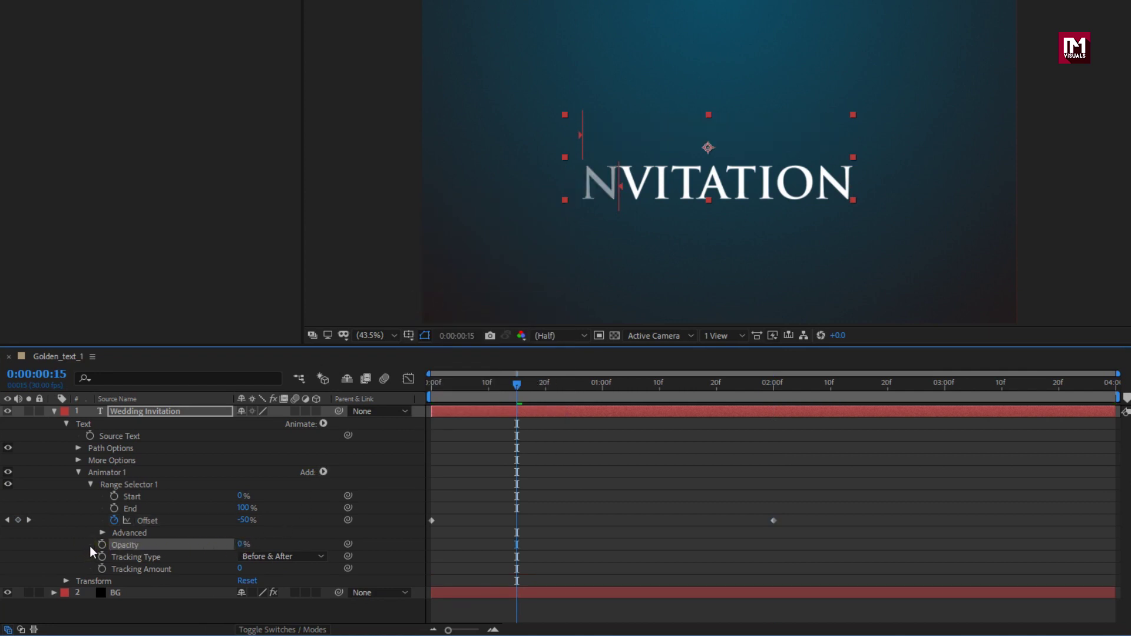
click(101, 533)
scroll(102, 533, down, 1)
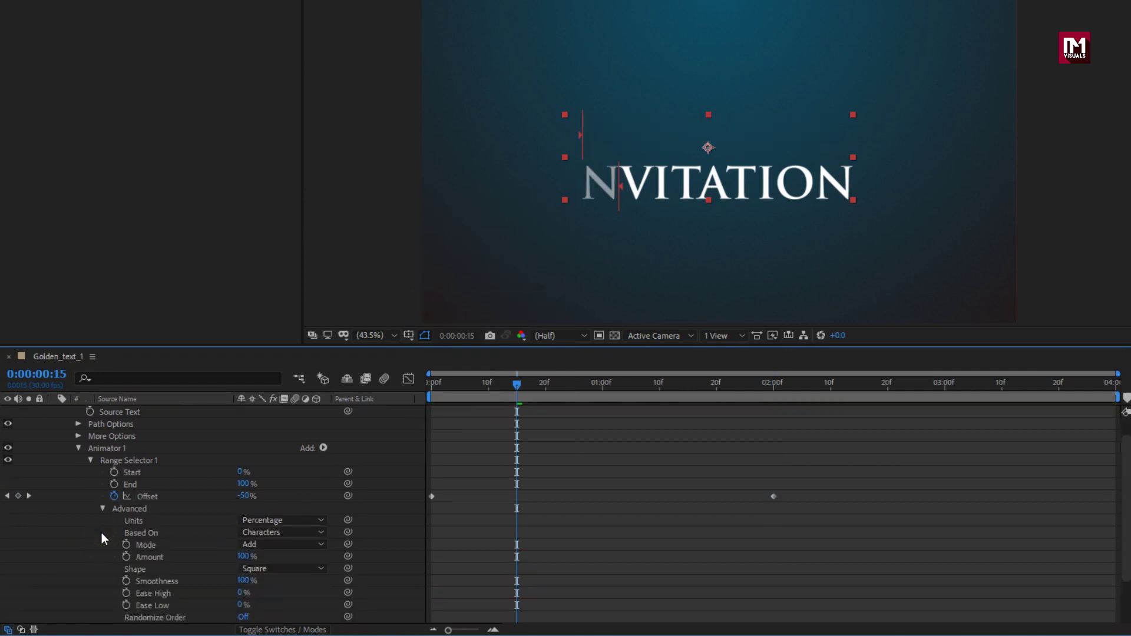
scroll(102, 533, down, 1)
click(295, 533)
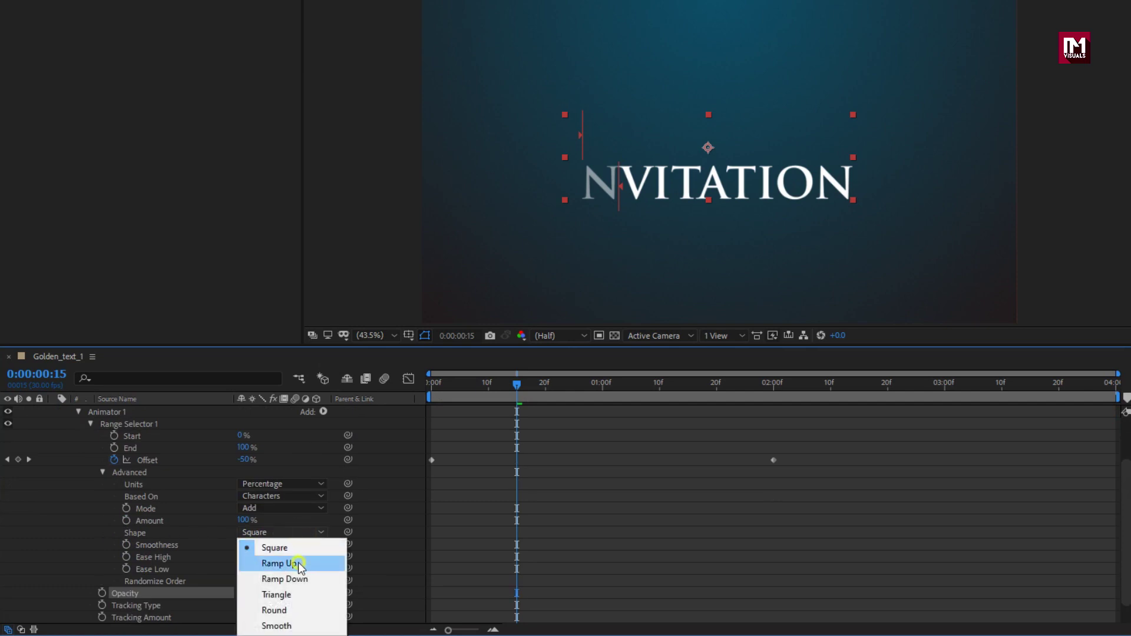
click(298, 562)
mouse_move(436, 384)
mouse_down()
mouse_move(768, 386)
mouse_move(451, 399)
mouse_up()
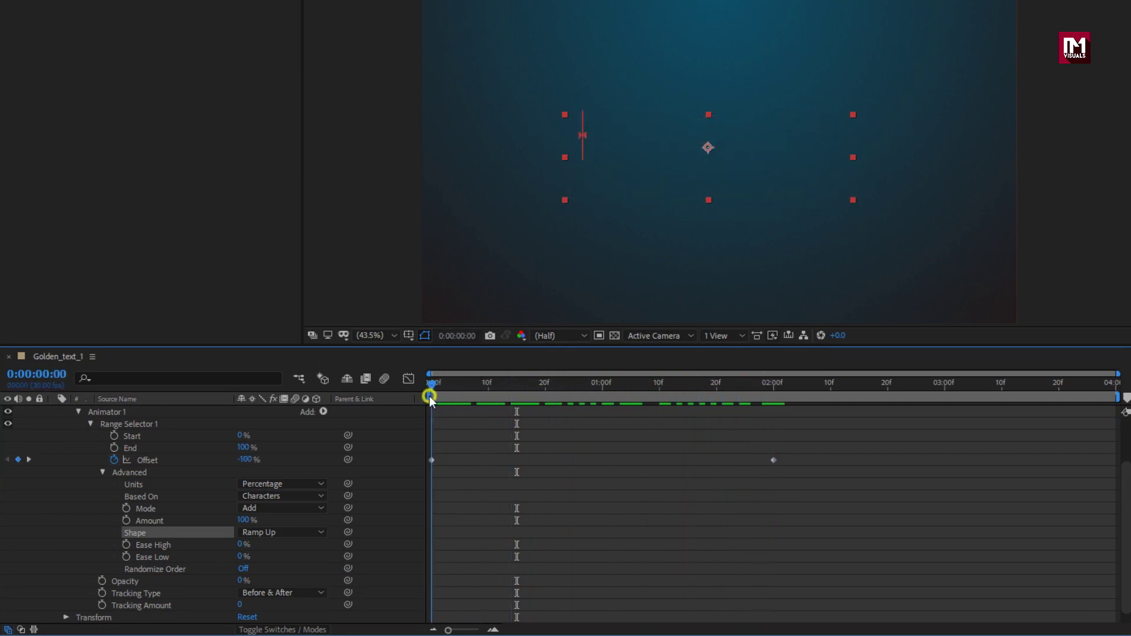
drag(429, 398, 701, 400)
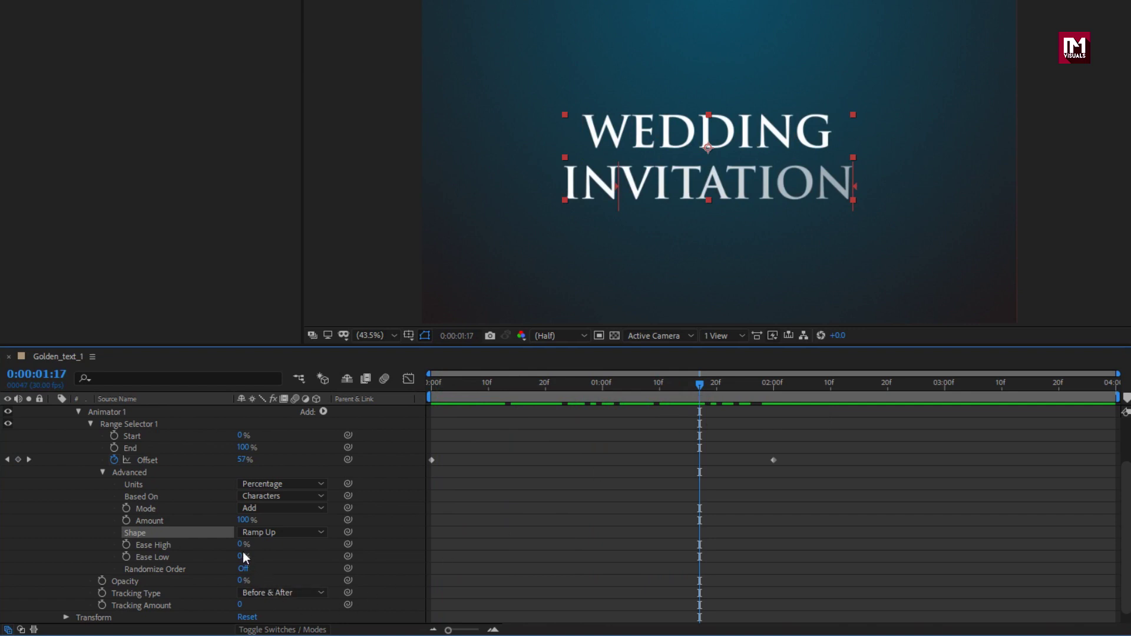
drag(240, 544, 422, 544)
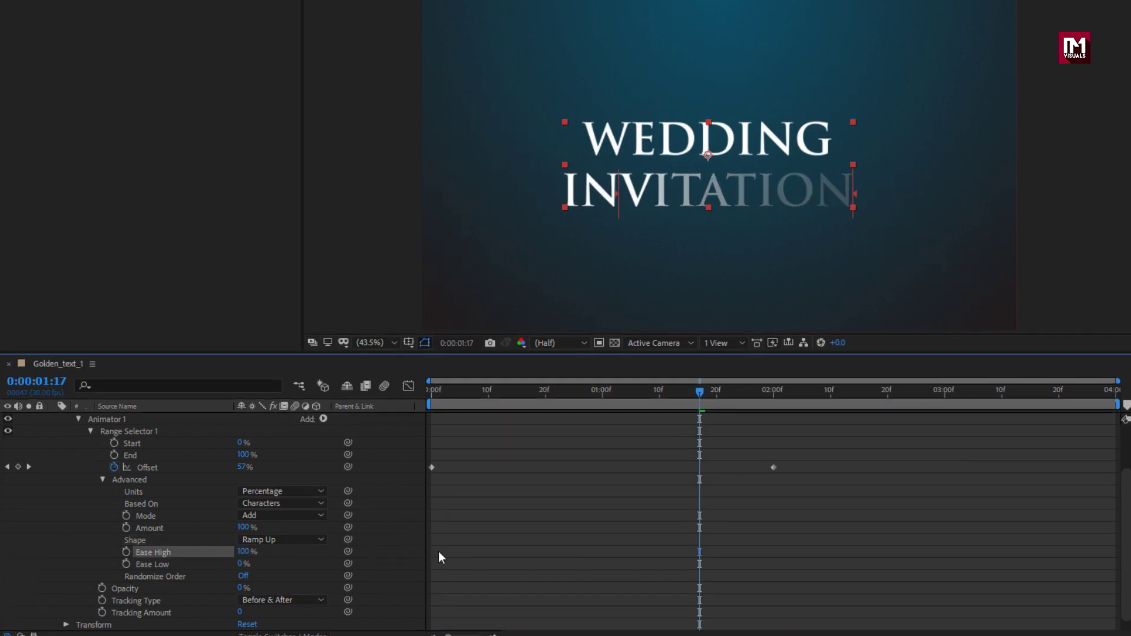
drag(471, 459, 806, 459)
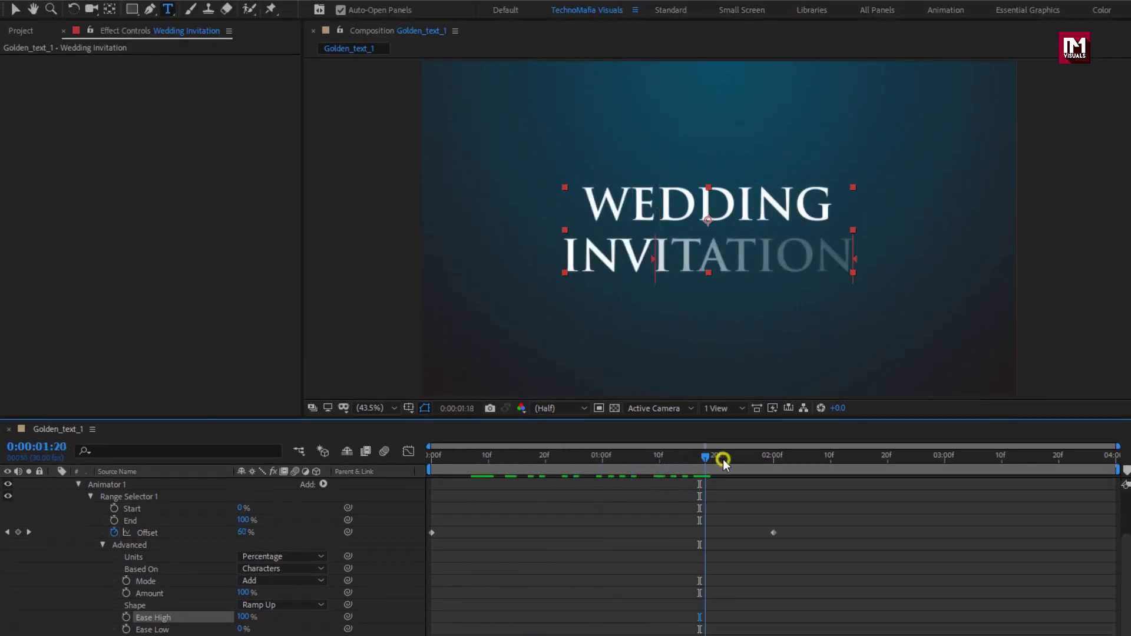
scroll(128, 531, up, 3)
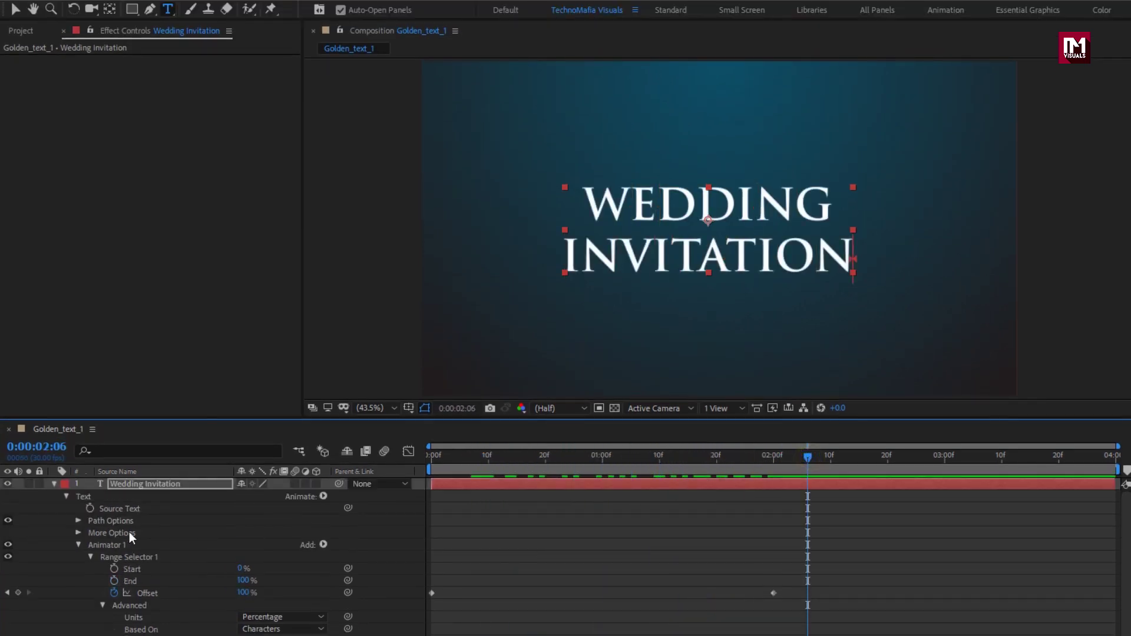
- Apply Gradient Ramp to the text layer with a dark grey start colour
click(55, 484)
click(154, 485)
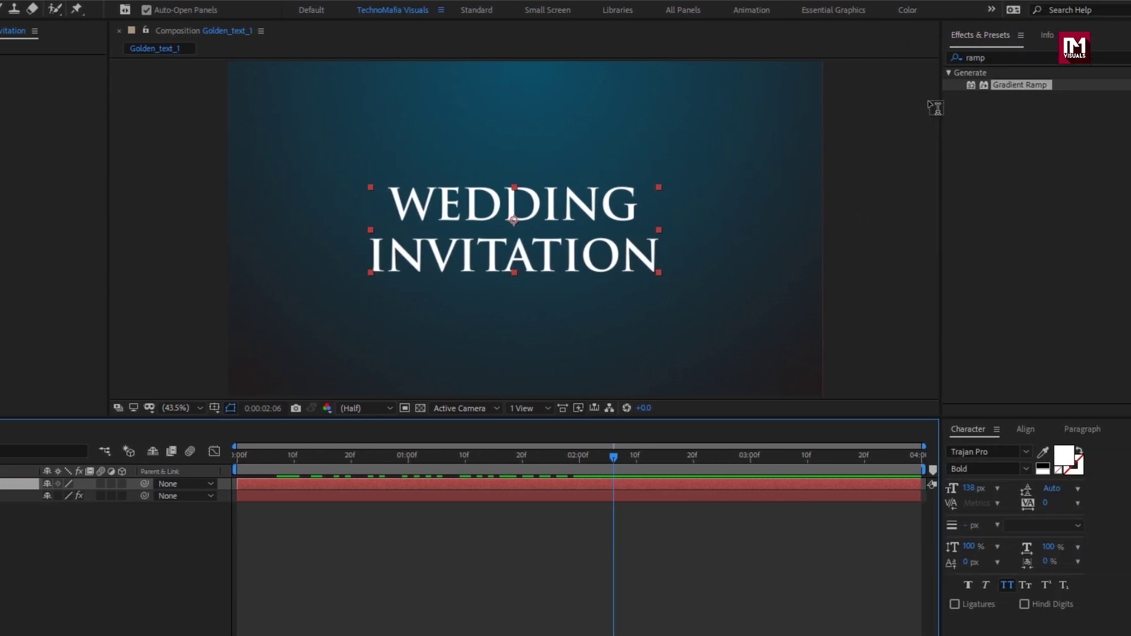
double_click(1011, 85)
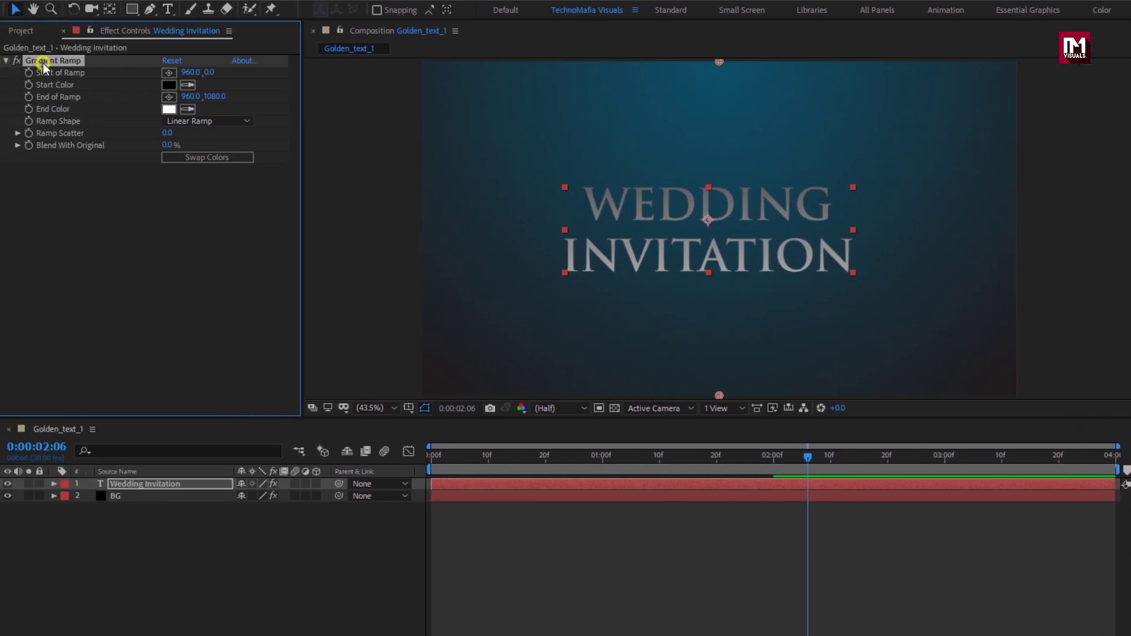
click(165, 84)
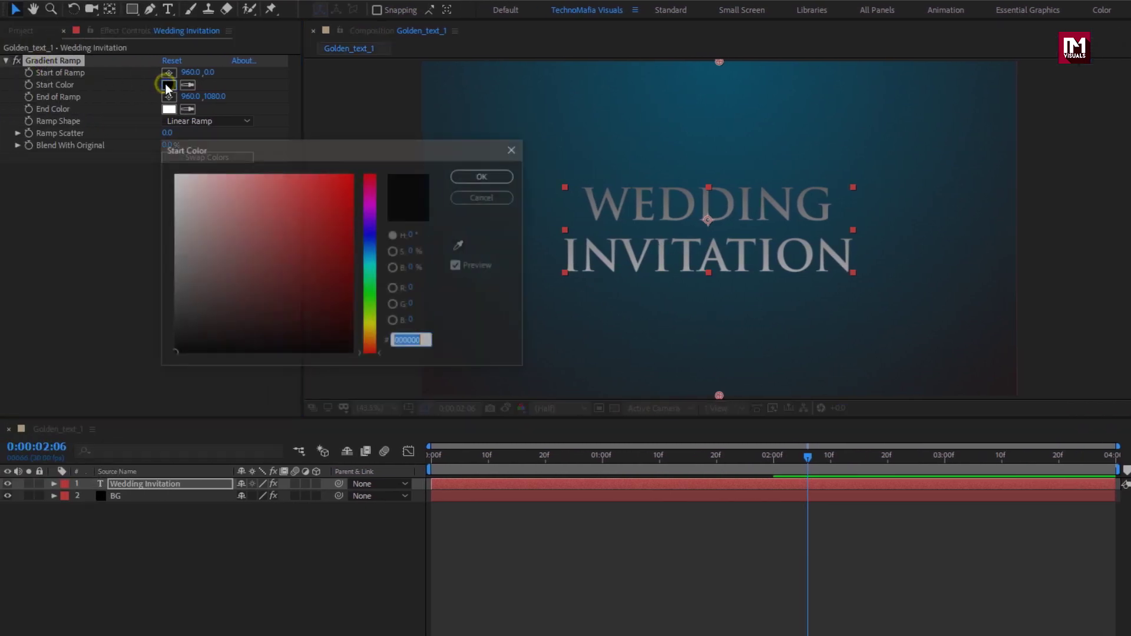
click(179, 303)
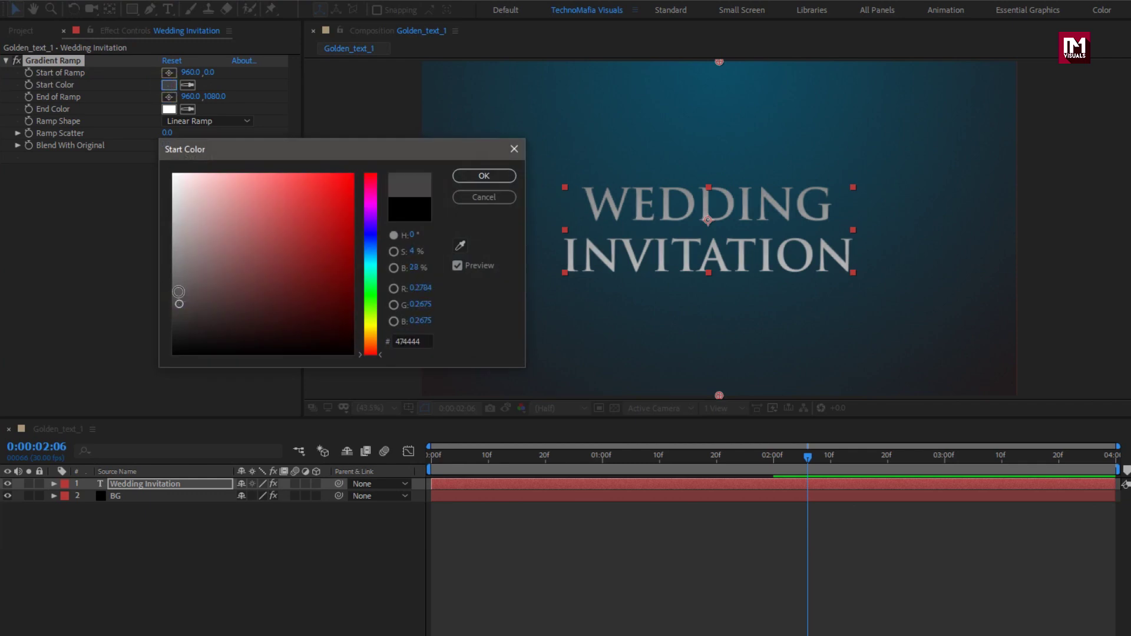
click(174, 288)
click(463, 176)
- Place the ramp's start point on the upper text line and its end point on the lower line
click(169, 71)
click(708, 198)
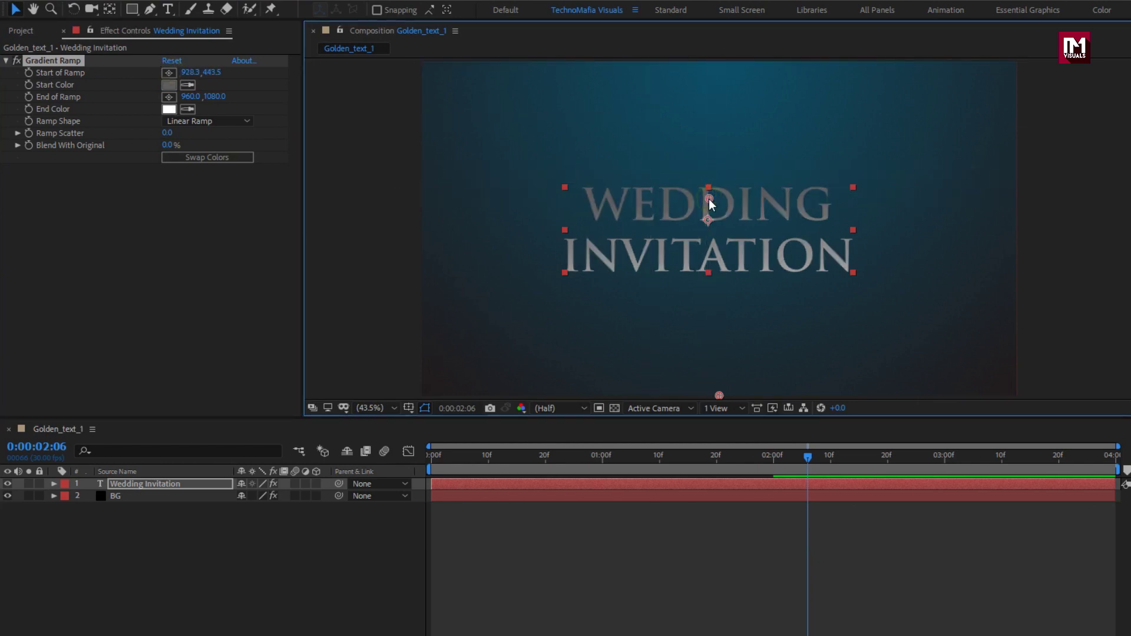
click(168, 96)
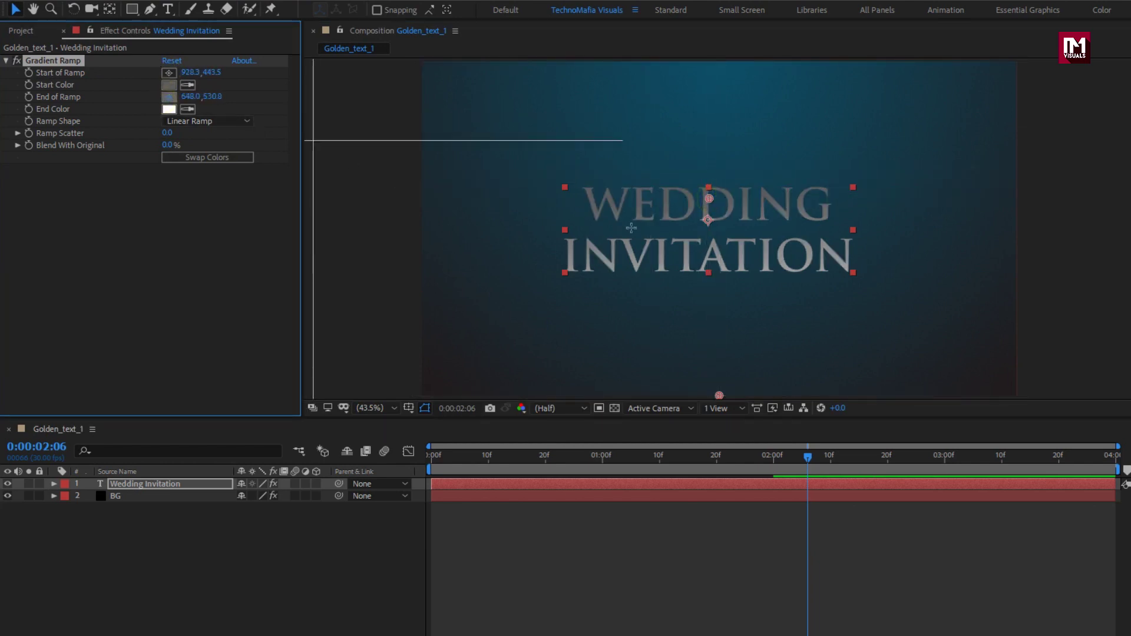
click(709, 252)
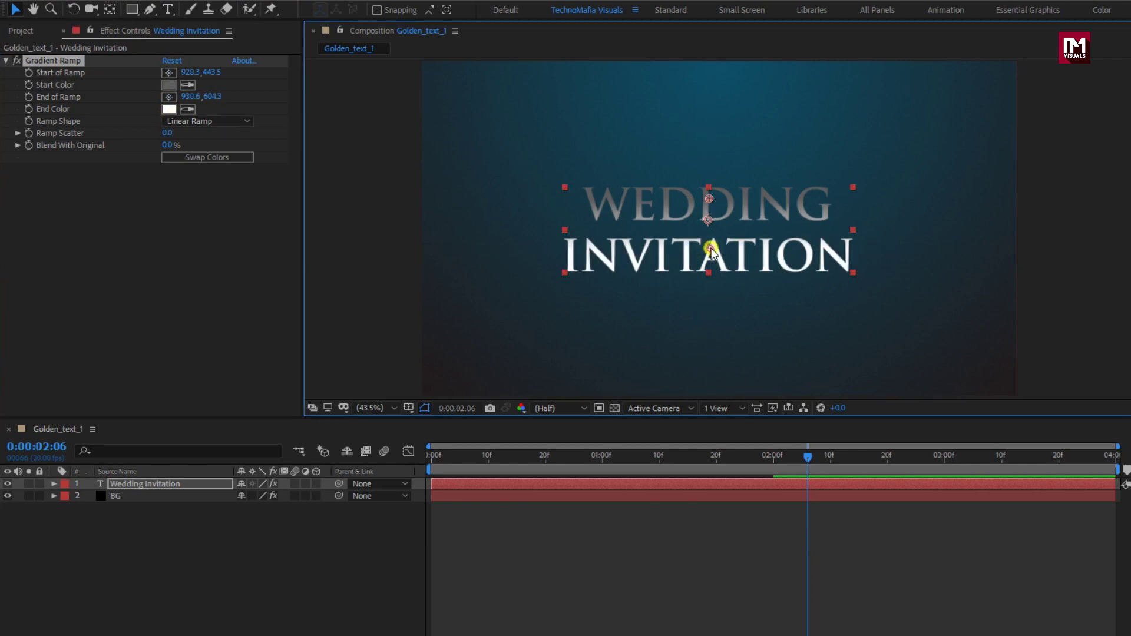
drag(711, 251, 712, 257)
drag(708, 202, 709, 209)
- Set Blend With Original to 65%
click(169, 145)
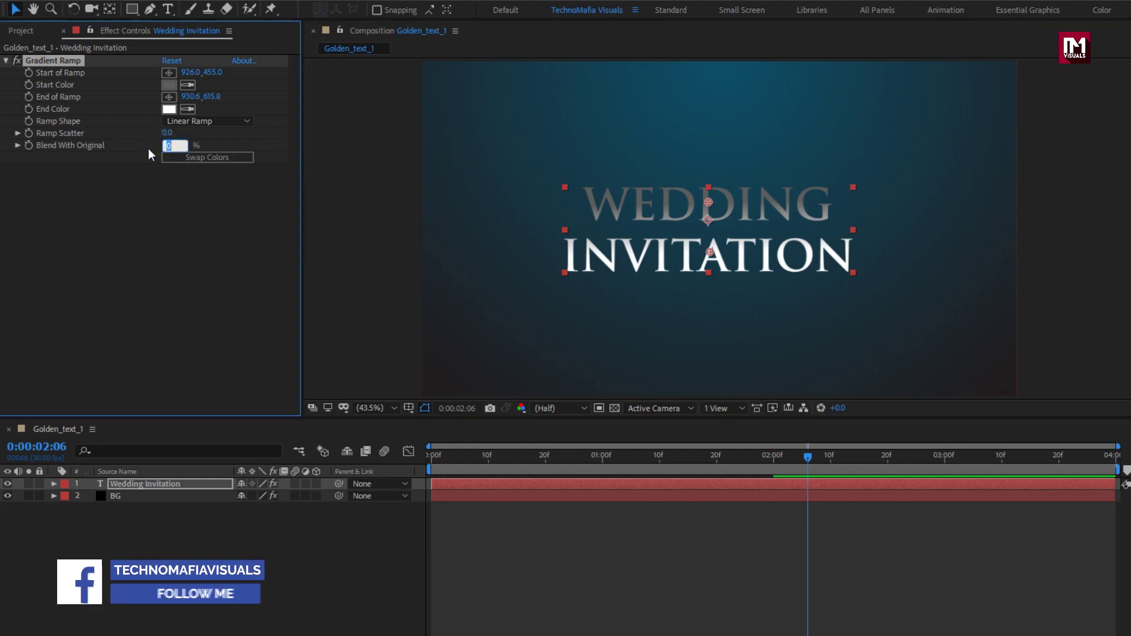
text(65)
key(Return)
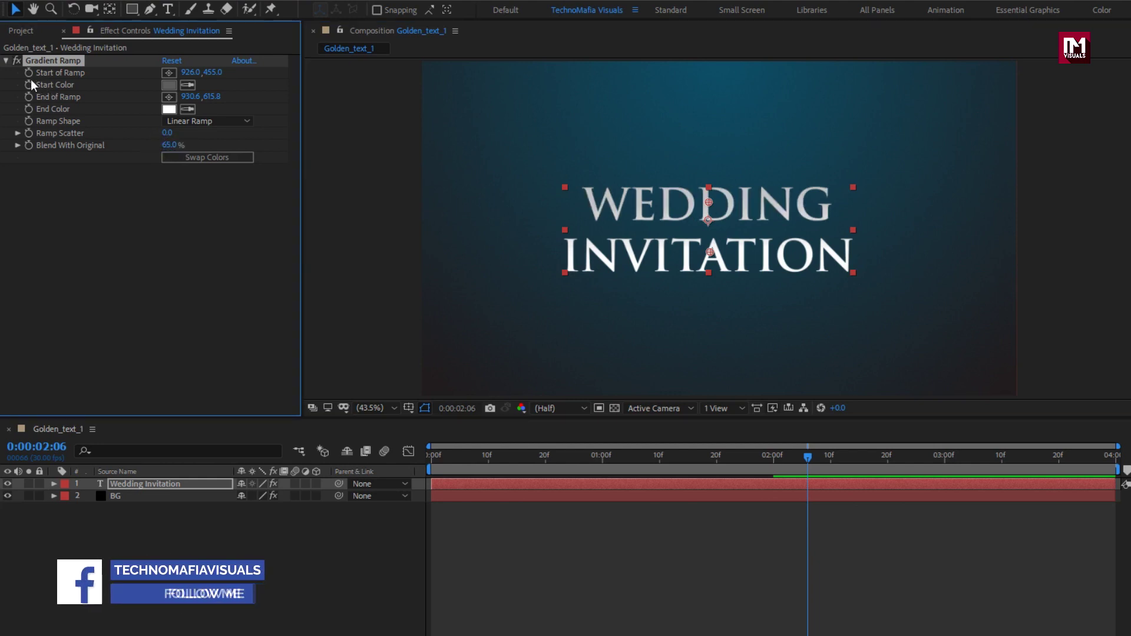
click(6, 60)
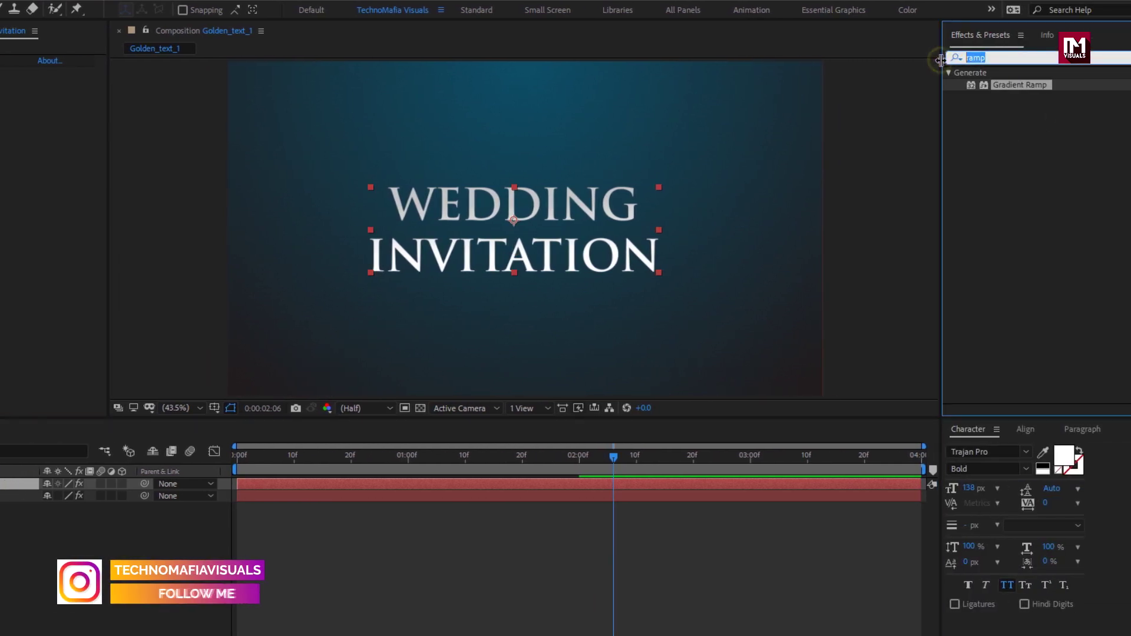
text(color)
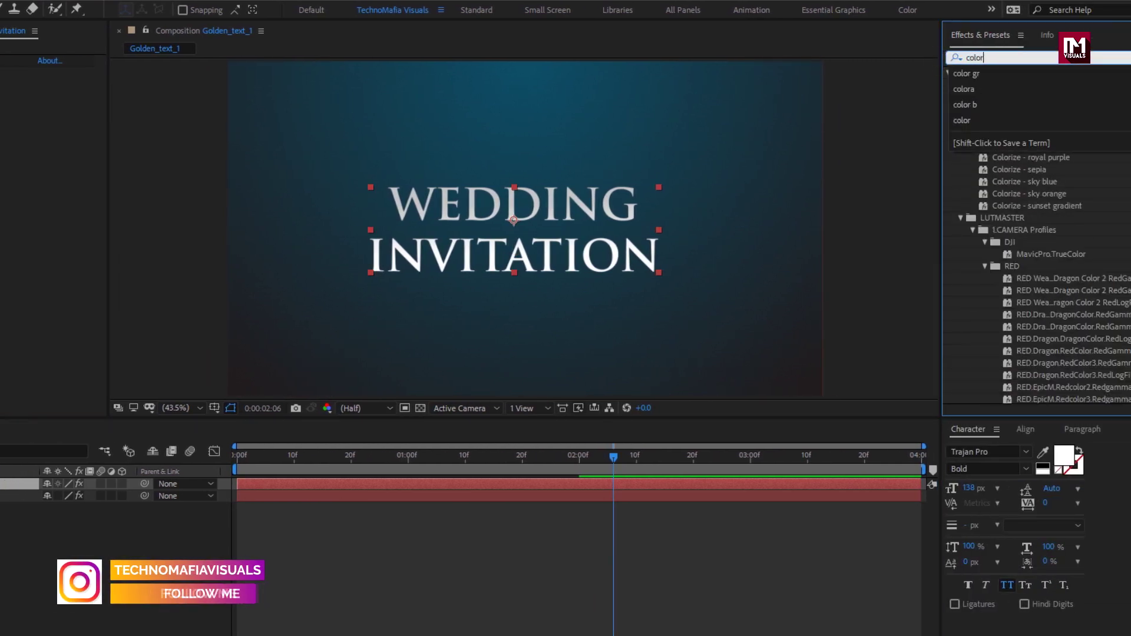
text(a)
- Apply Colorama to the text layer using the Golden 1 preset palette
drag(992, 86, 544, 211)
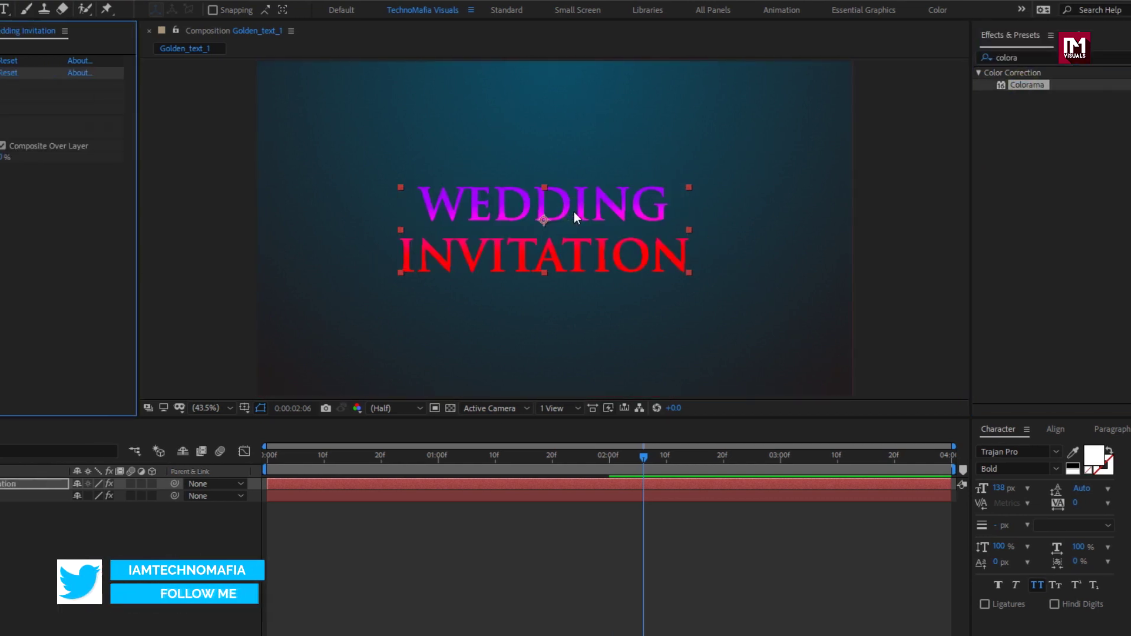
click(16, 97)
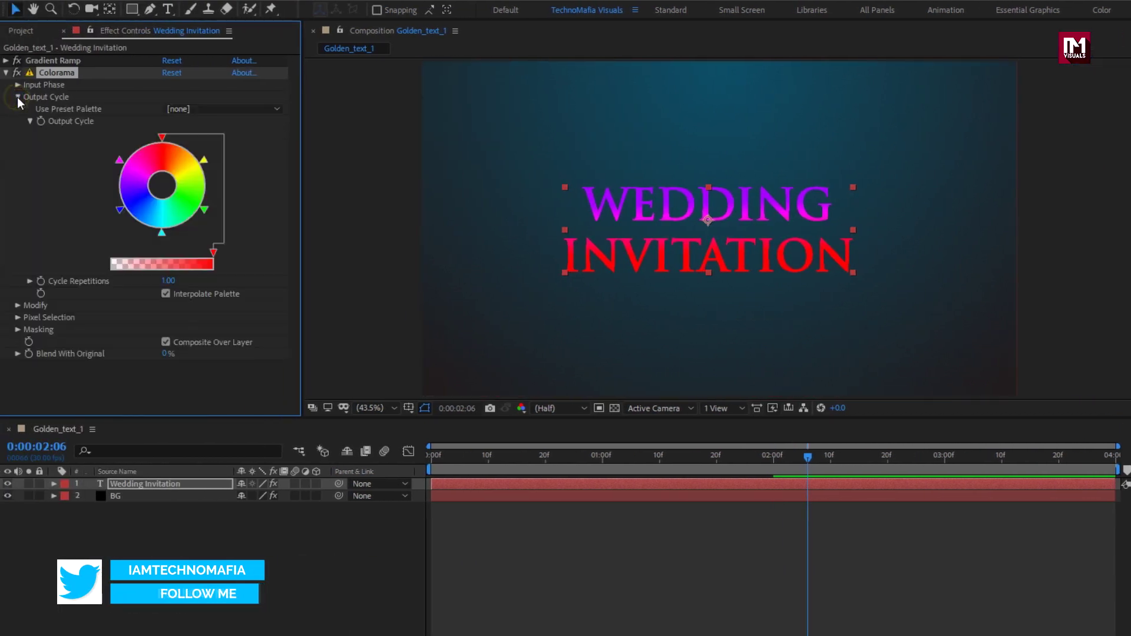
click(254, 106)
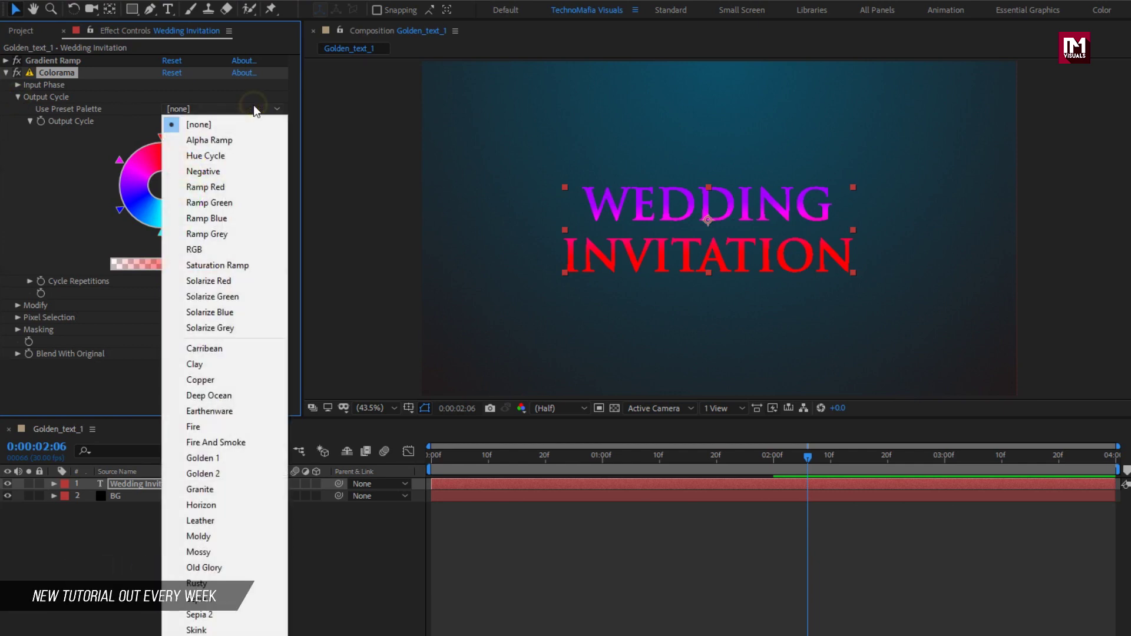
click(245, 457)
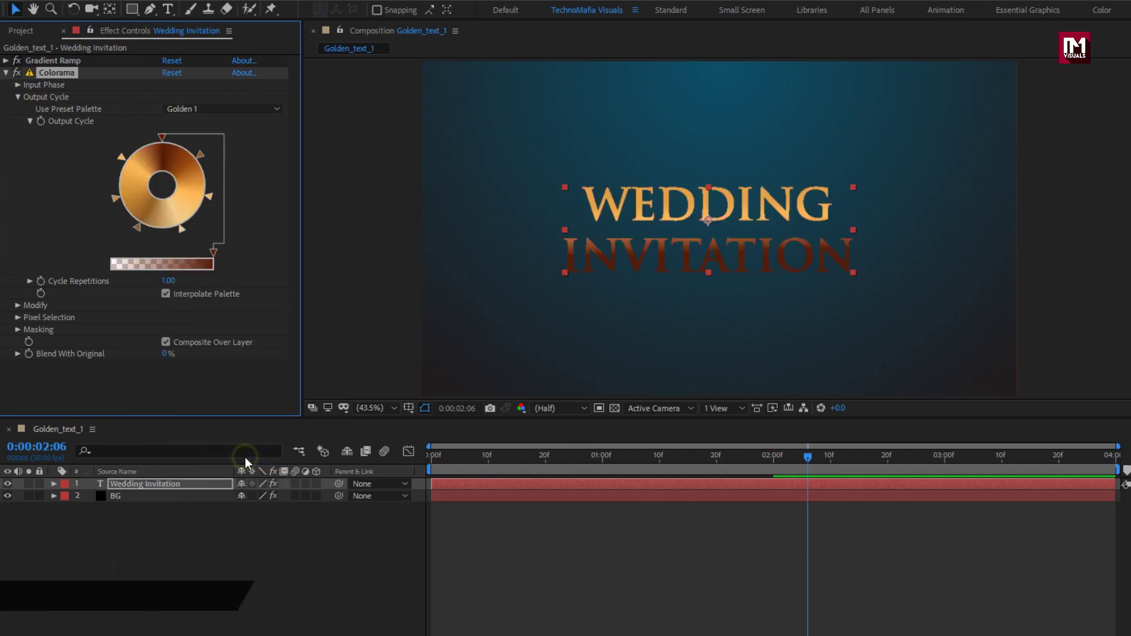
click(18, 306)
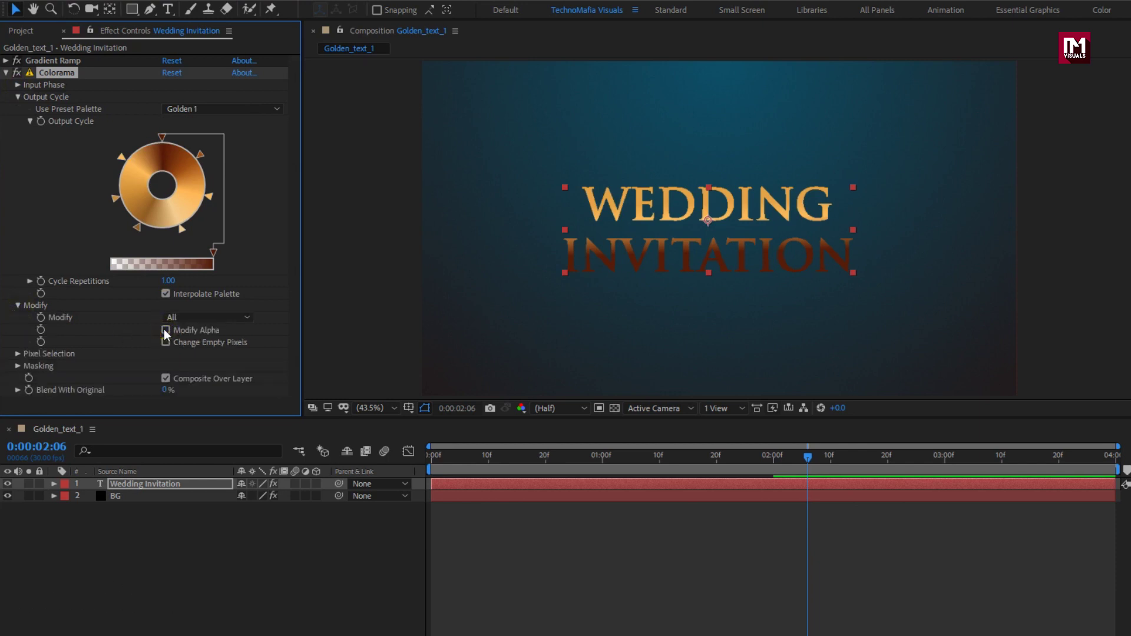
click(17, 96)
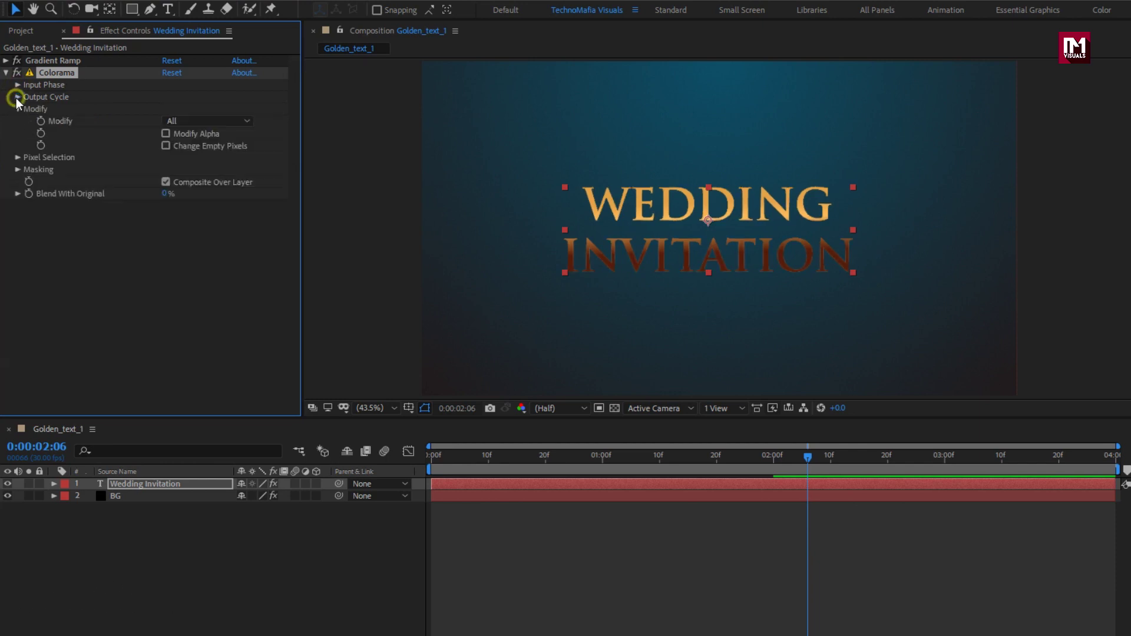
- Readjust the Gradient Ramp start and end handles over the golden letters
click(6, 73)
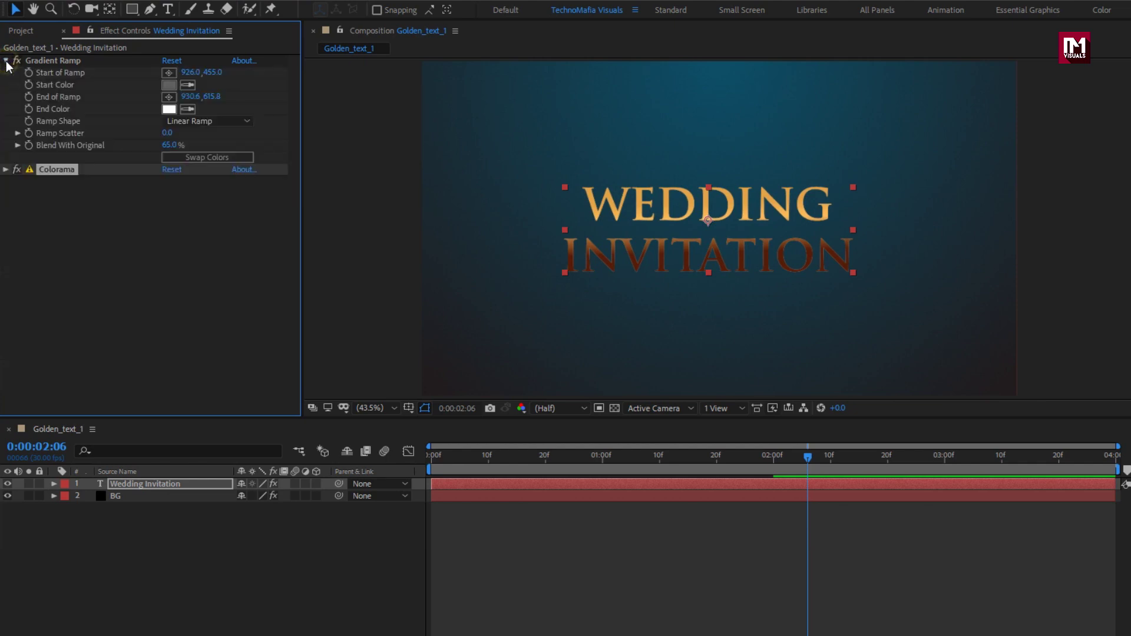
click(68, 61)
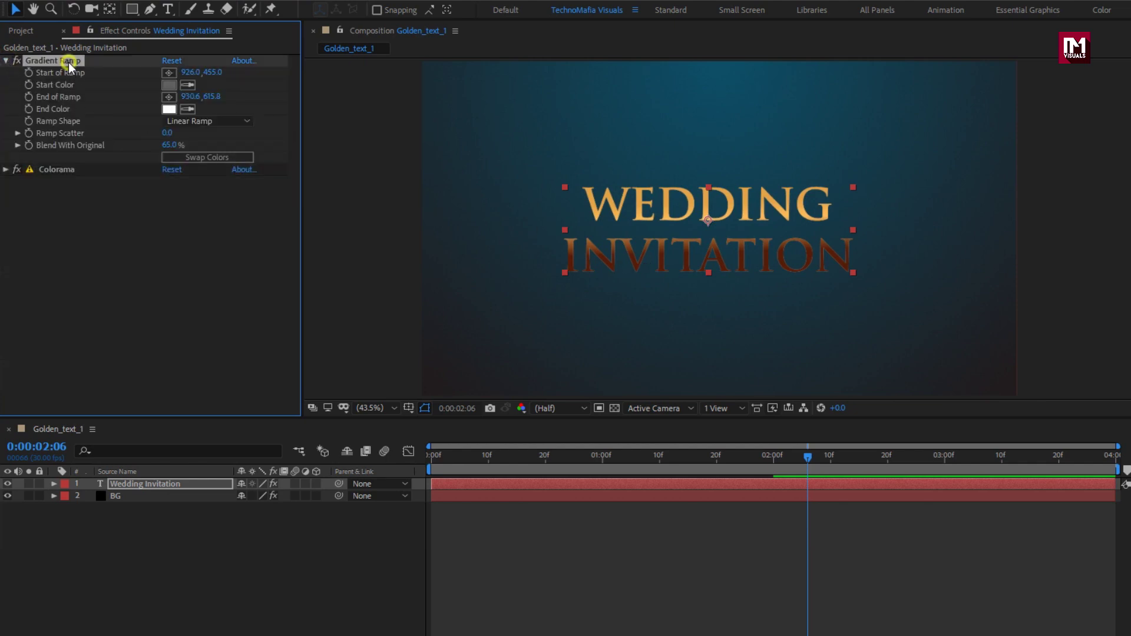
drag(711, 252, 709, 262)
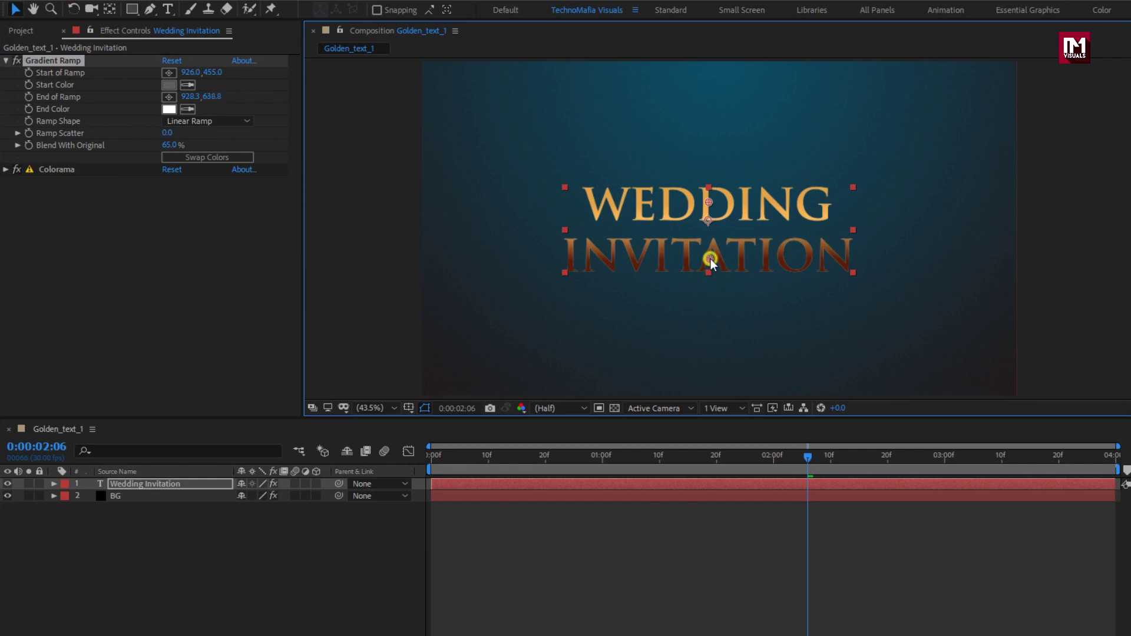
drag(709, 204, 708, 200)
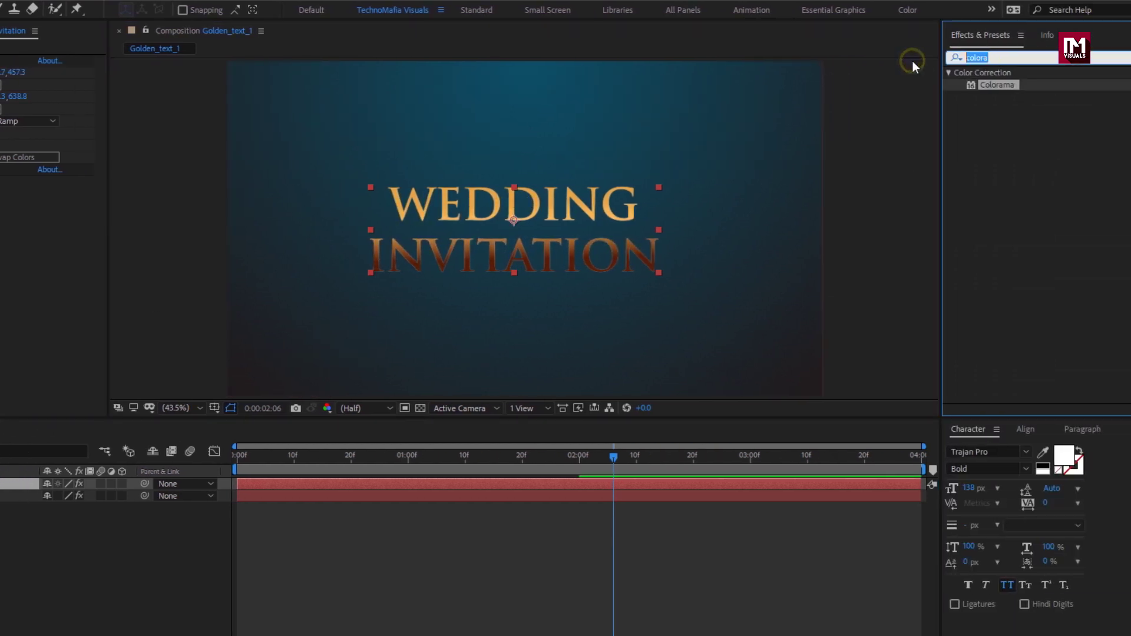
text(b)
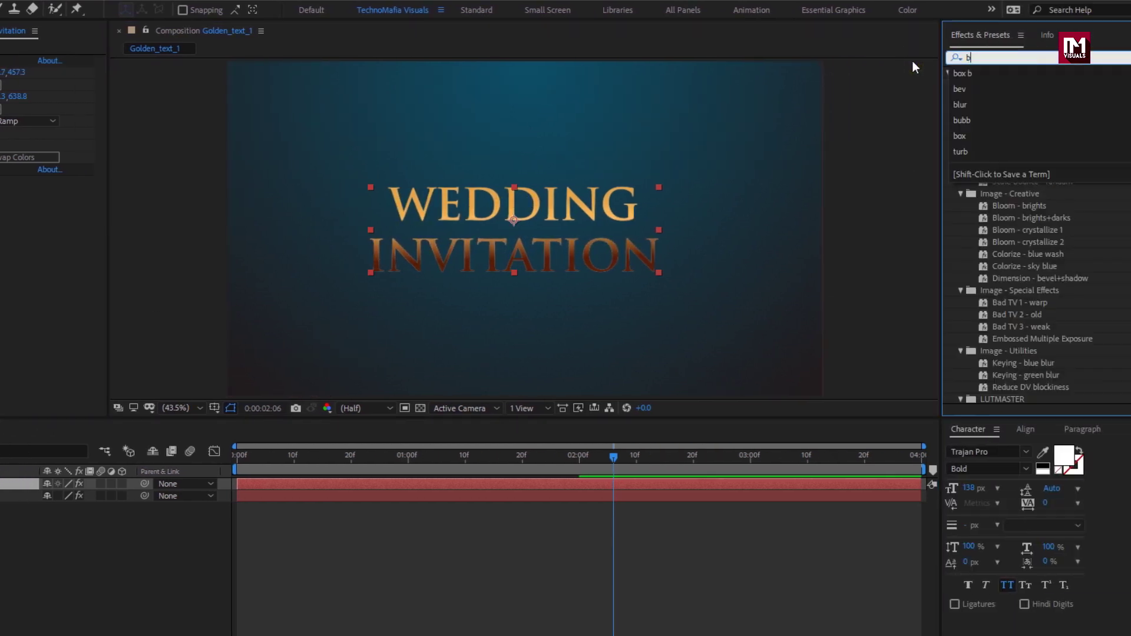
text(ev)
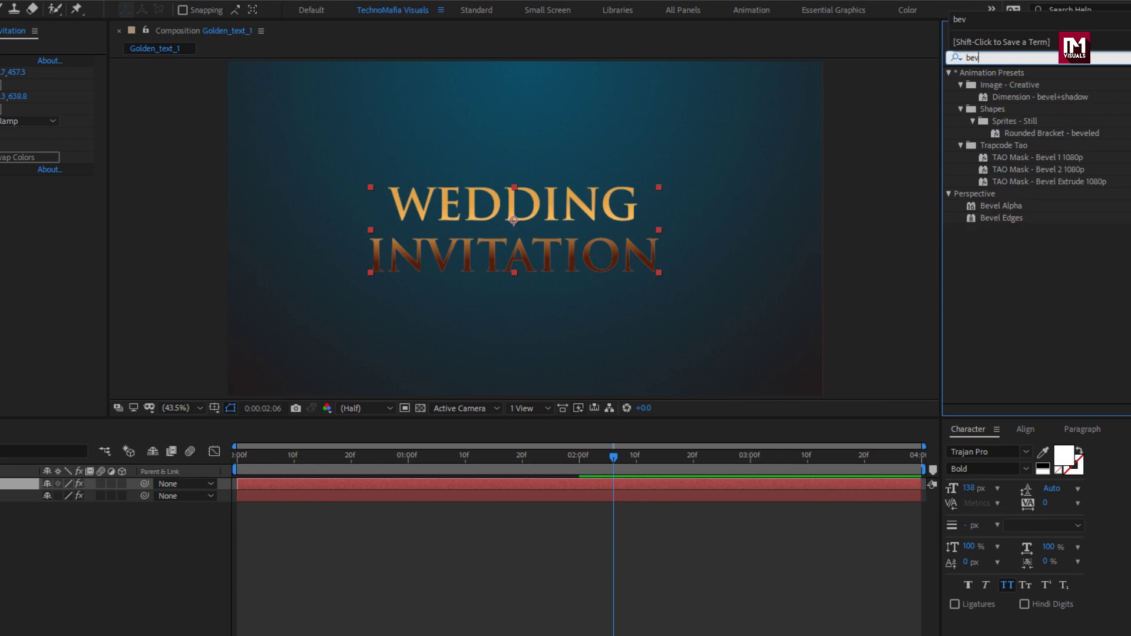
- Apply Bevel Alpha to the text layer with Edge Thickness 1.5
drag(1003, 205, 522, 250)
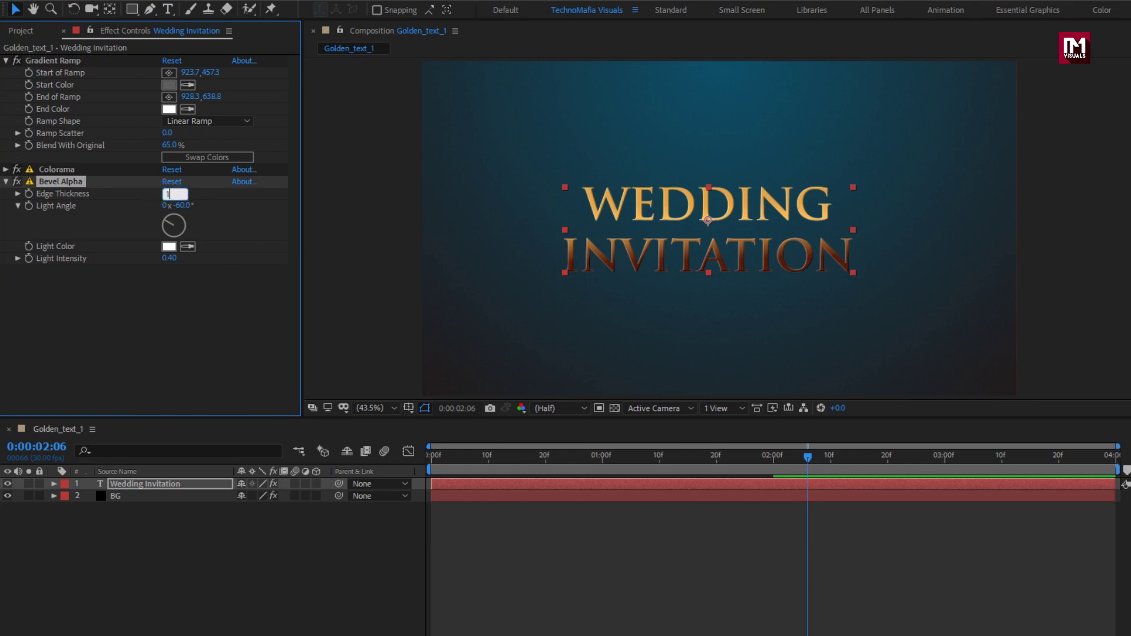
text(1)
key(Return)
- Pre-compose the Wedding Invitation layer into a composition named Text_1
right_click(135, 481)
click(160, 427)
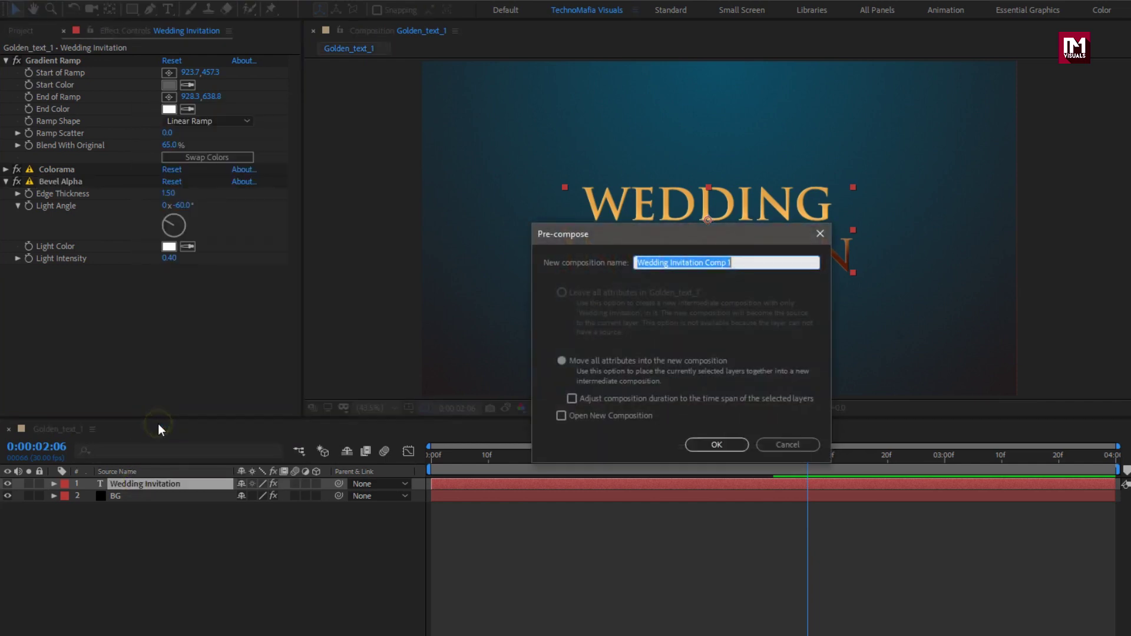
text(Text_1)
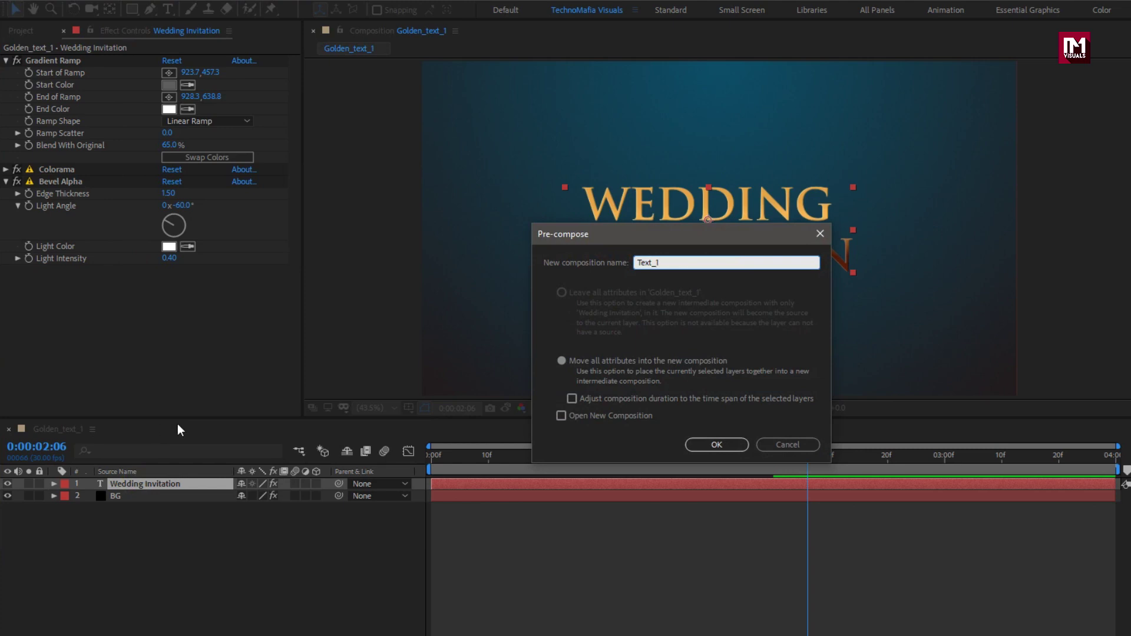
click(700, 448)
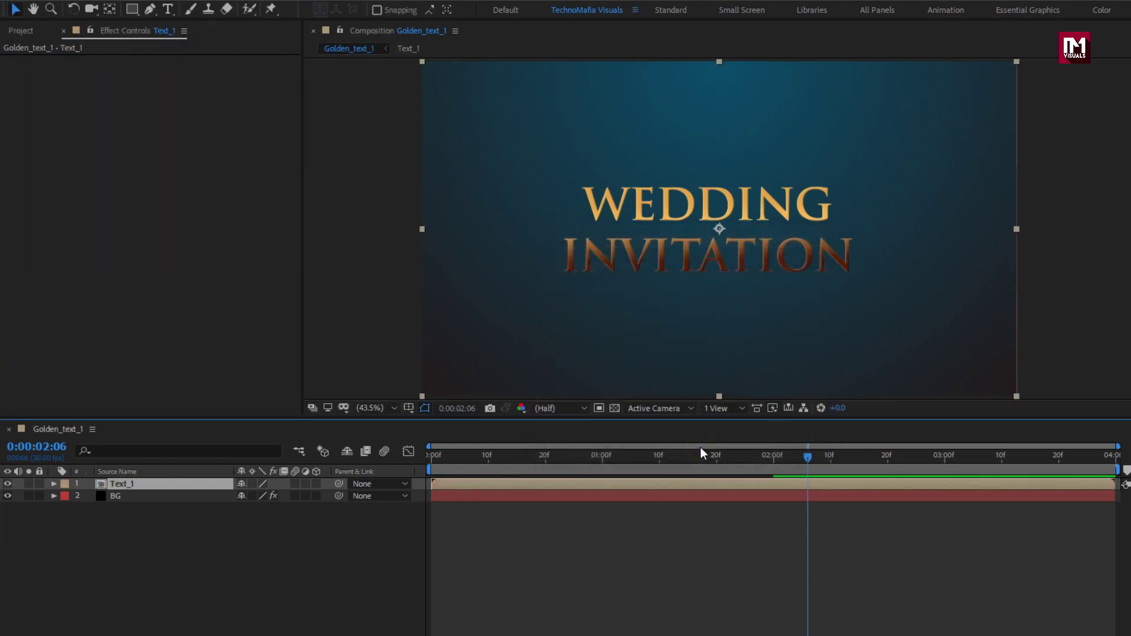
- Add a new adjustment layer and apply the Tint and Curves effects to it
right_click(191, 550)
mouse_move(265, 393)
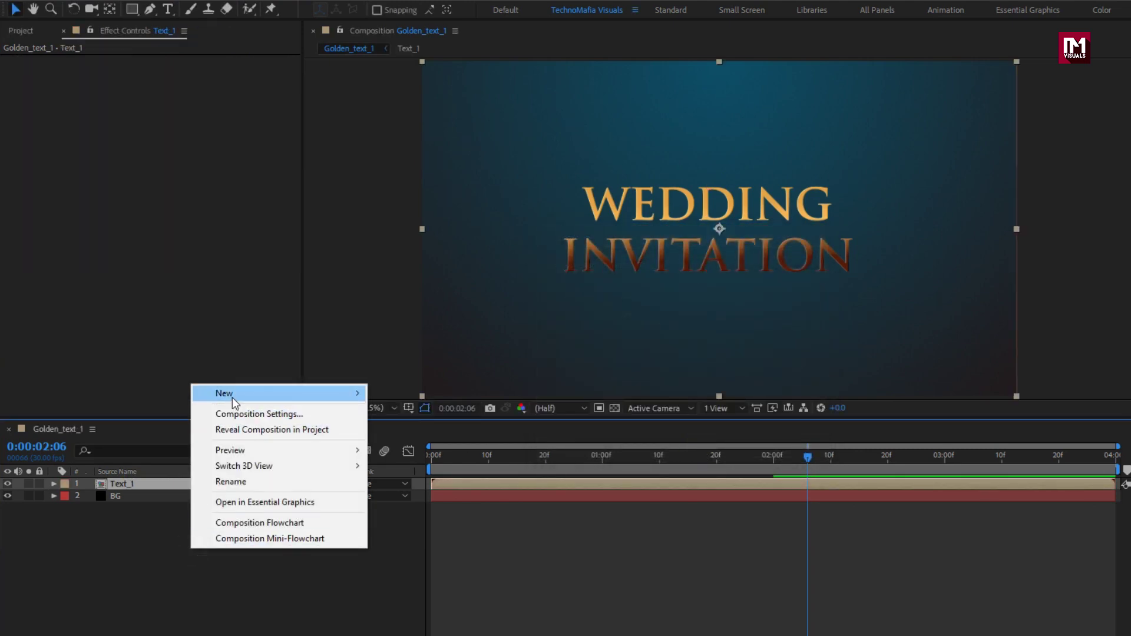
click(409, 507)
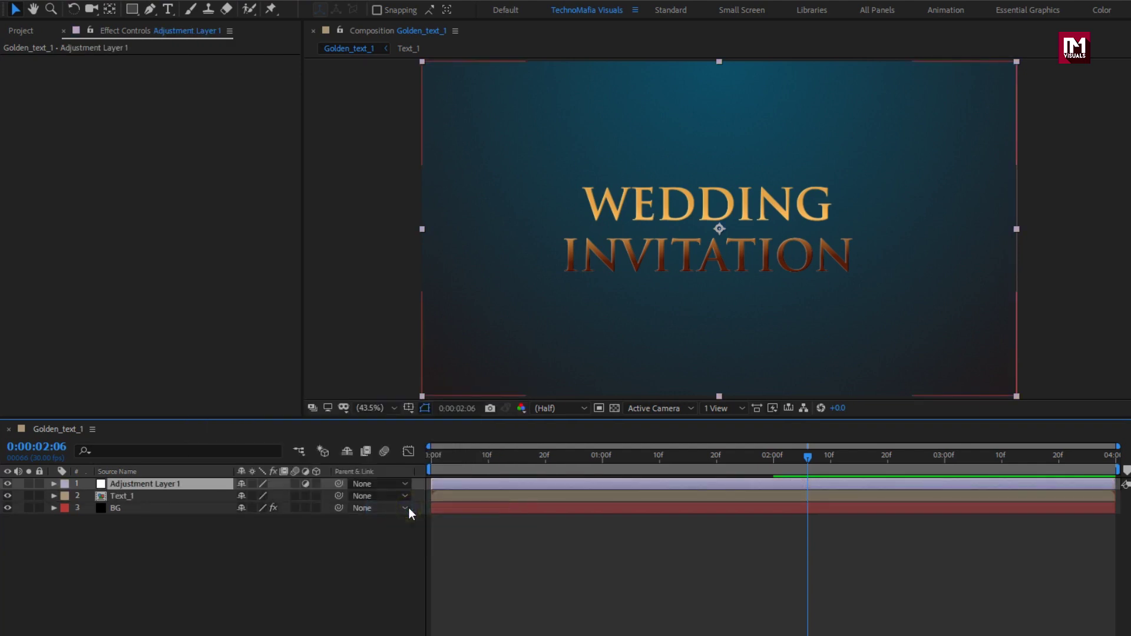
text(bev)
click(963, 59)
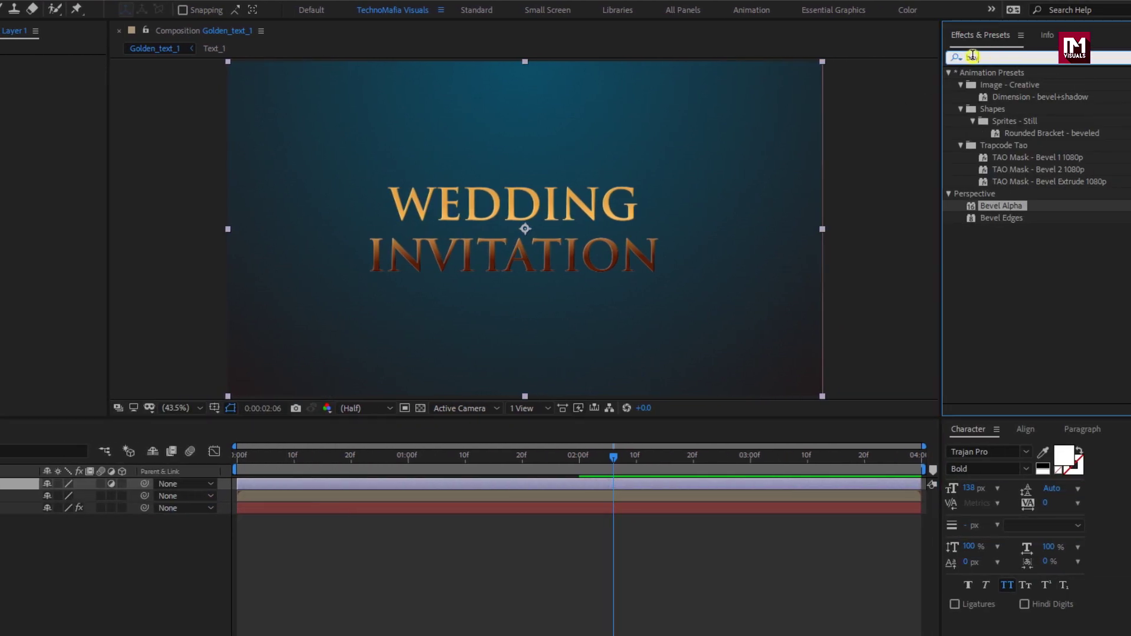
text(tint)
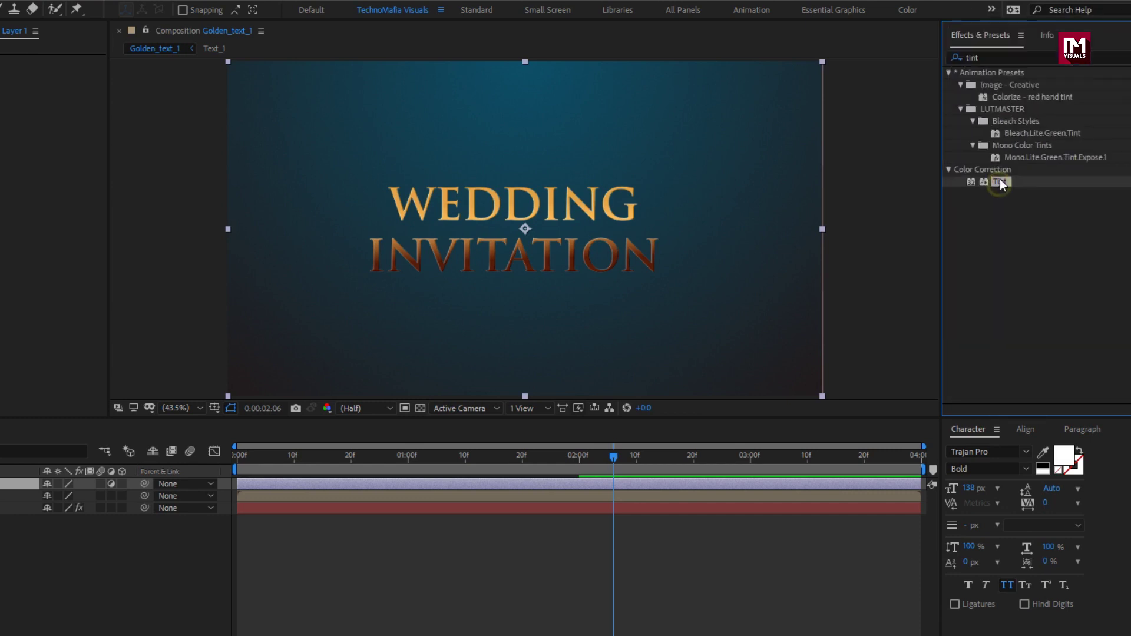
drag(999, 181, 524, 259)
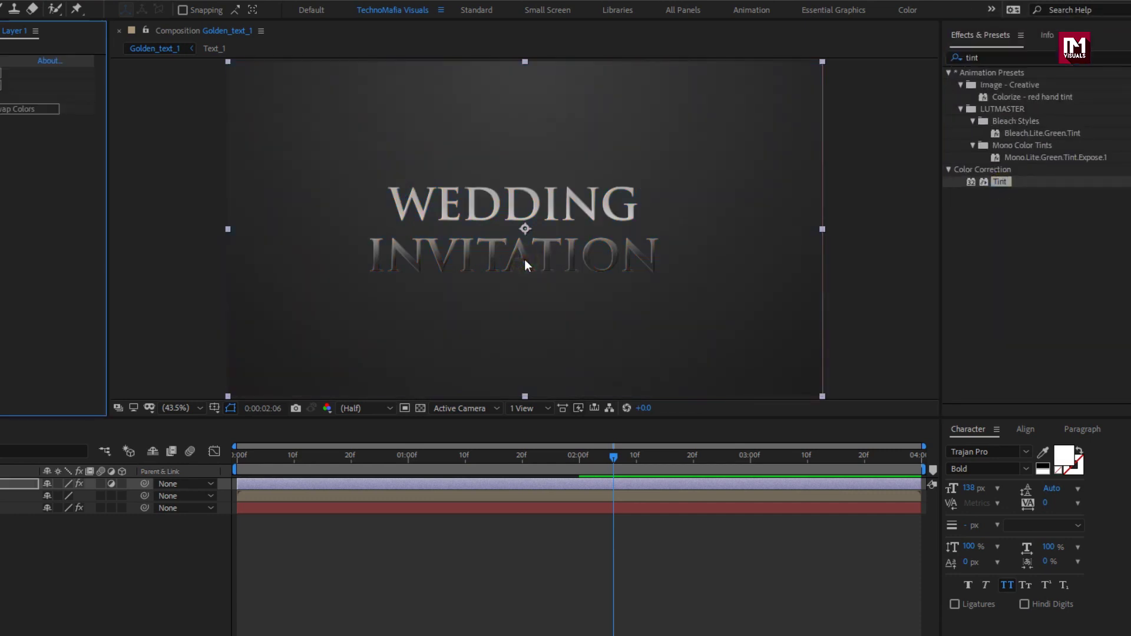
click(963, 59)
text(c)
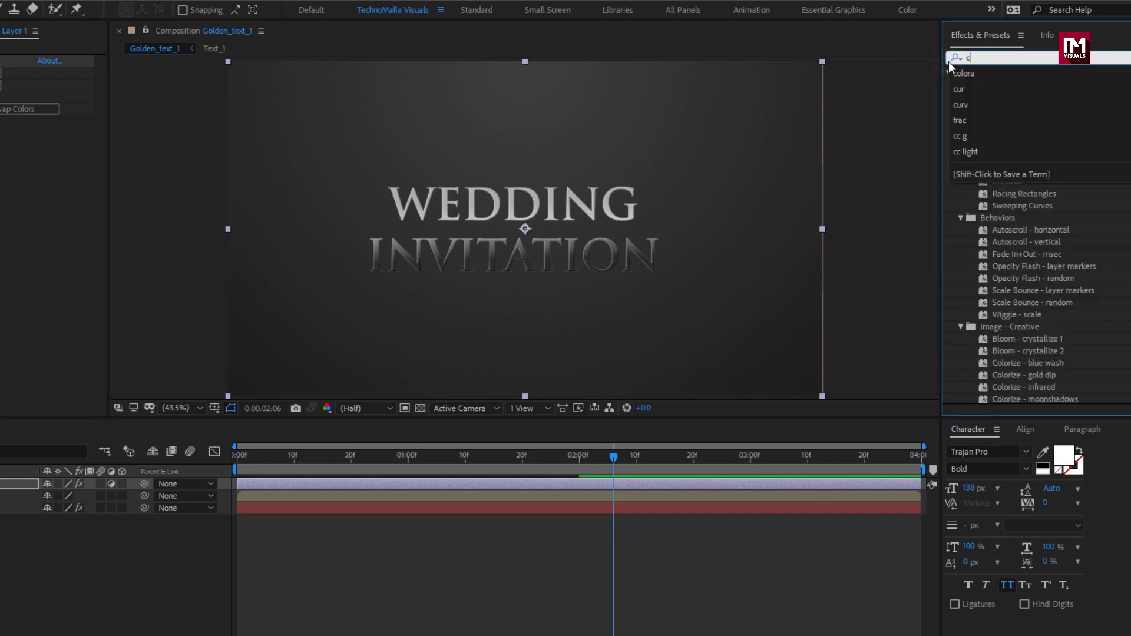
text(urv)
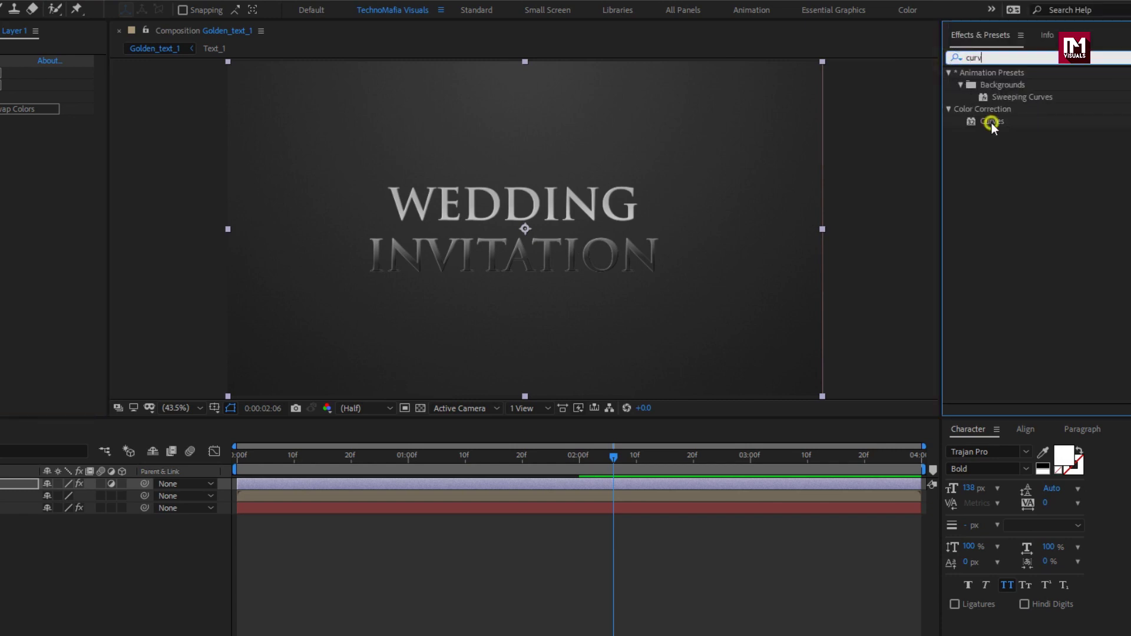
drag(993, 121, 558, 231)
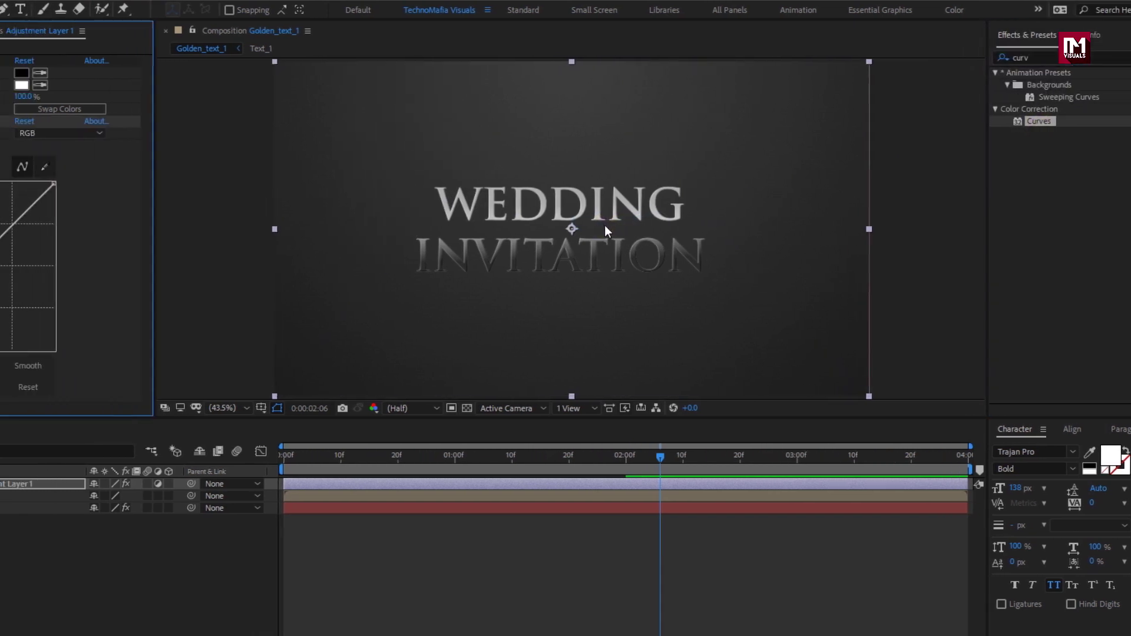
- Shape the Curves graph into a wavy inverted curve with several points for chrome-silver banding
drag(32, 348, 32, 181)
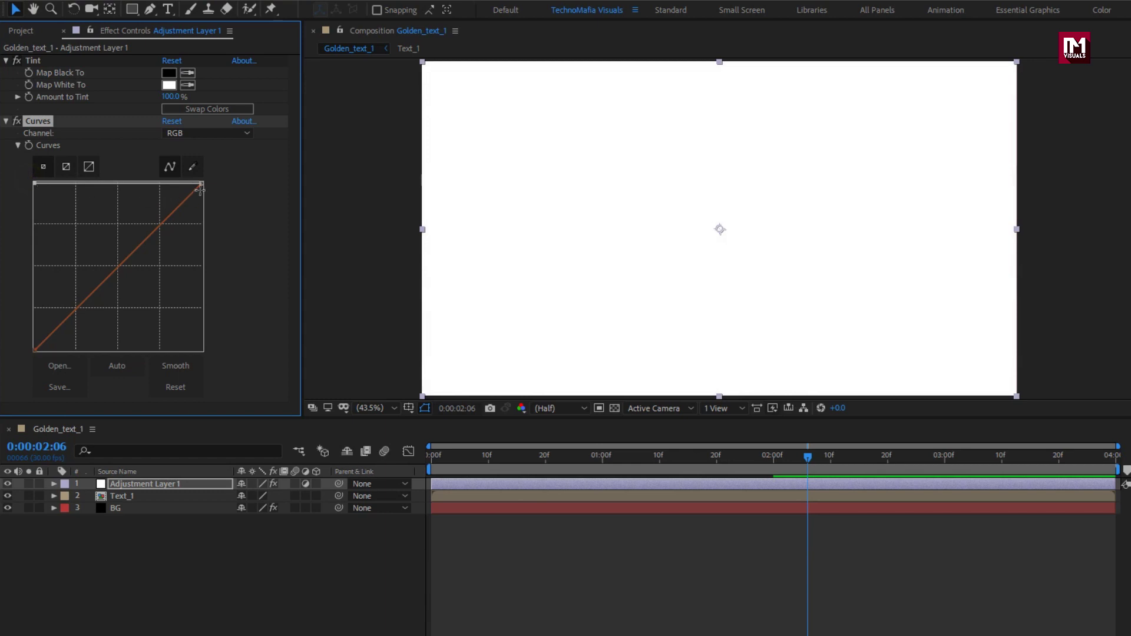
drag(201, 185, 203, 351)
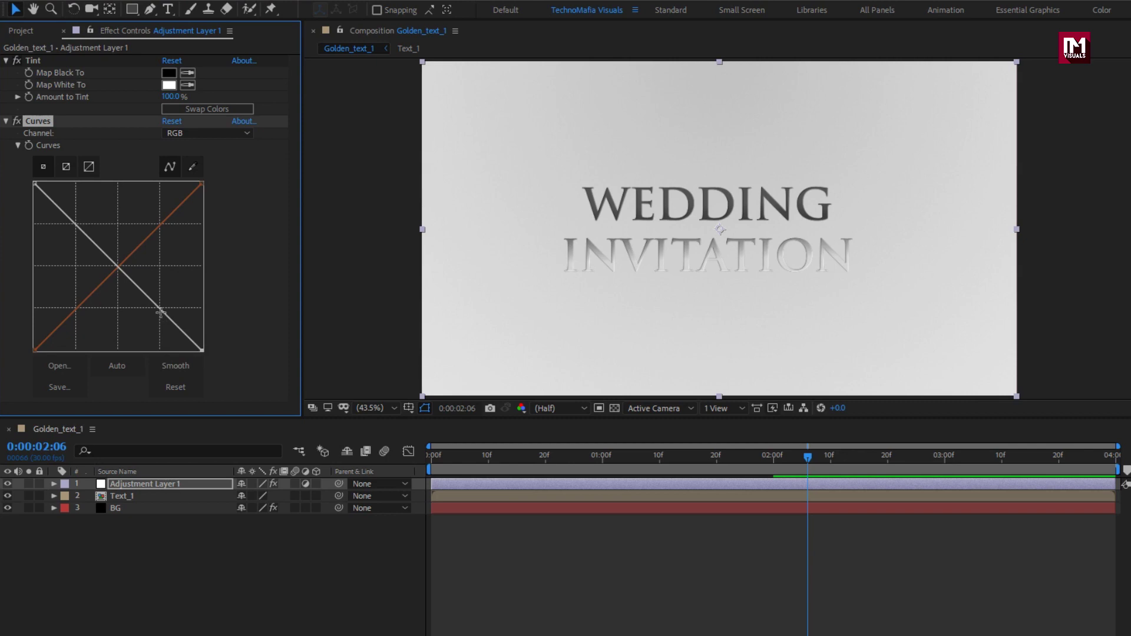
drag(159, 312, 176, 183)
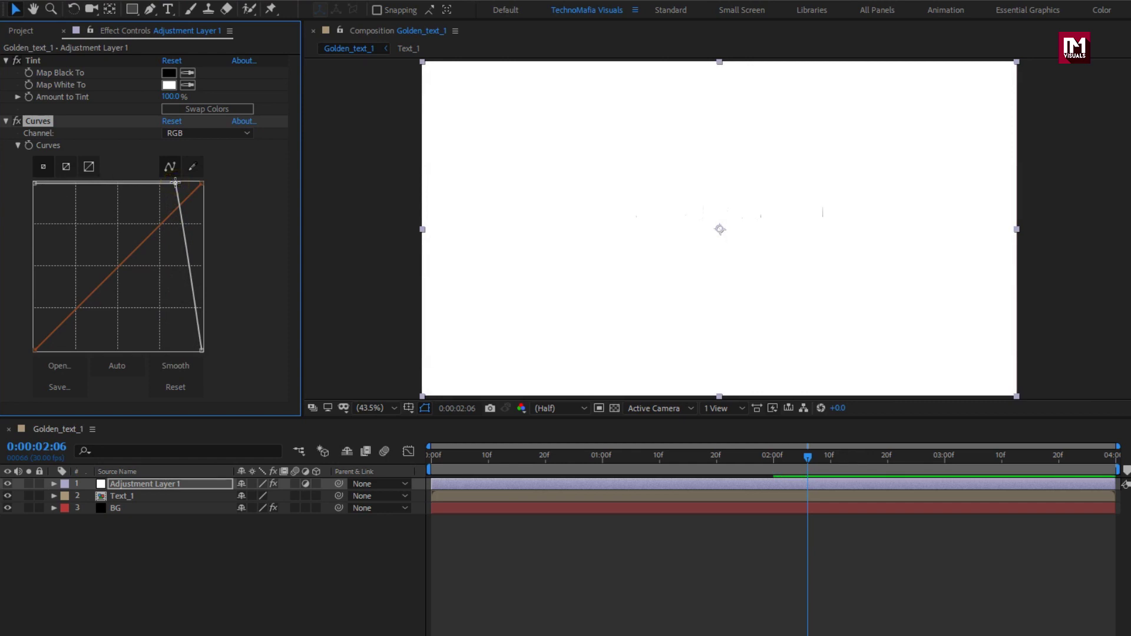
drag(135, 184, 137, 325)
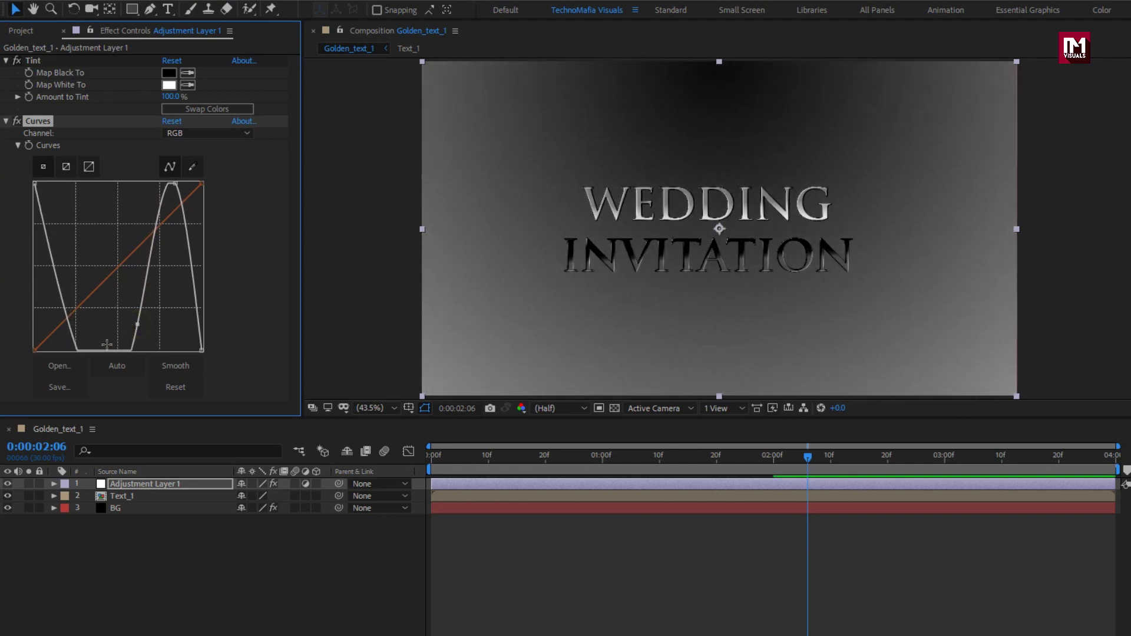
mouse_move(97, 353)
mouse_down()
mouse_move(89, 248)
mouse_move(99, 183)
mouse_up()
click(81, 348)
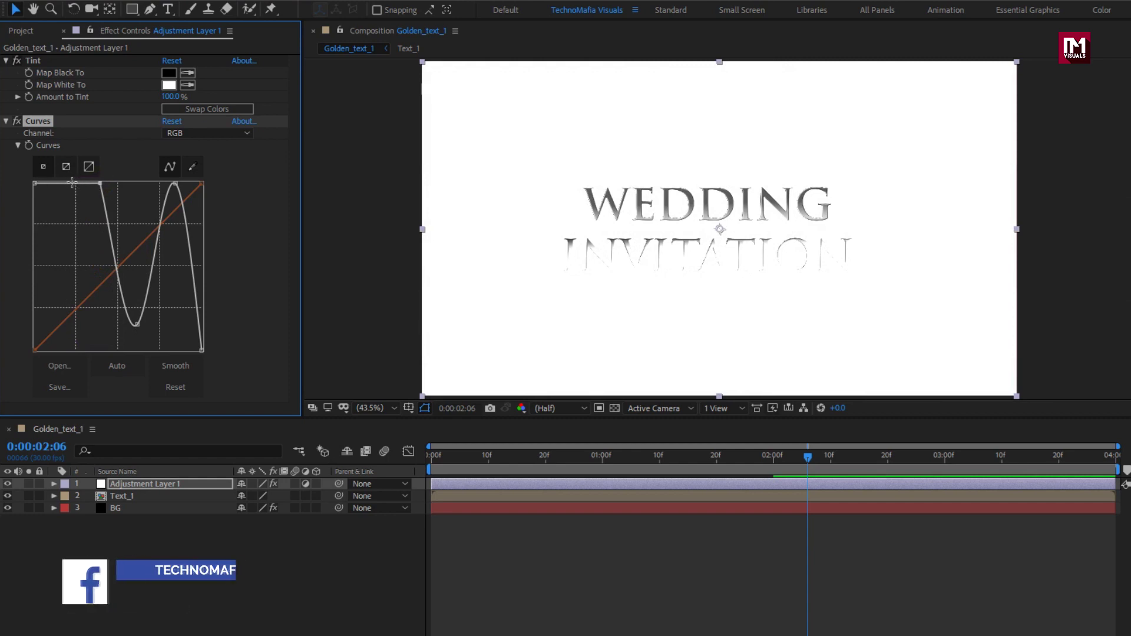
drag(78, 182, 63, 299)
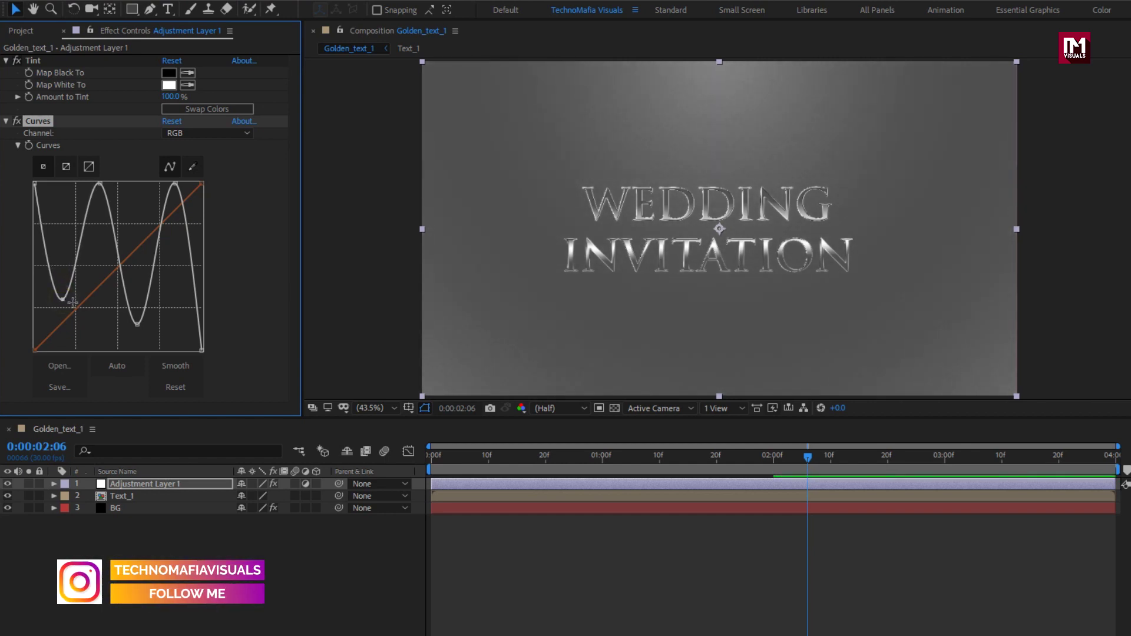
- Add a second adjustment layer on top and apply CC Toner to it
right_click(138, 573)
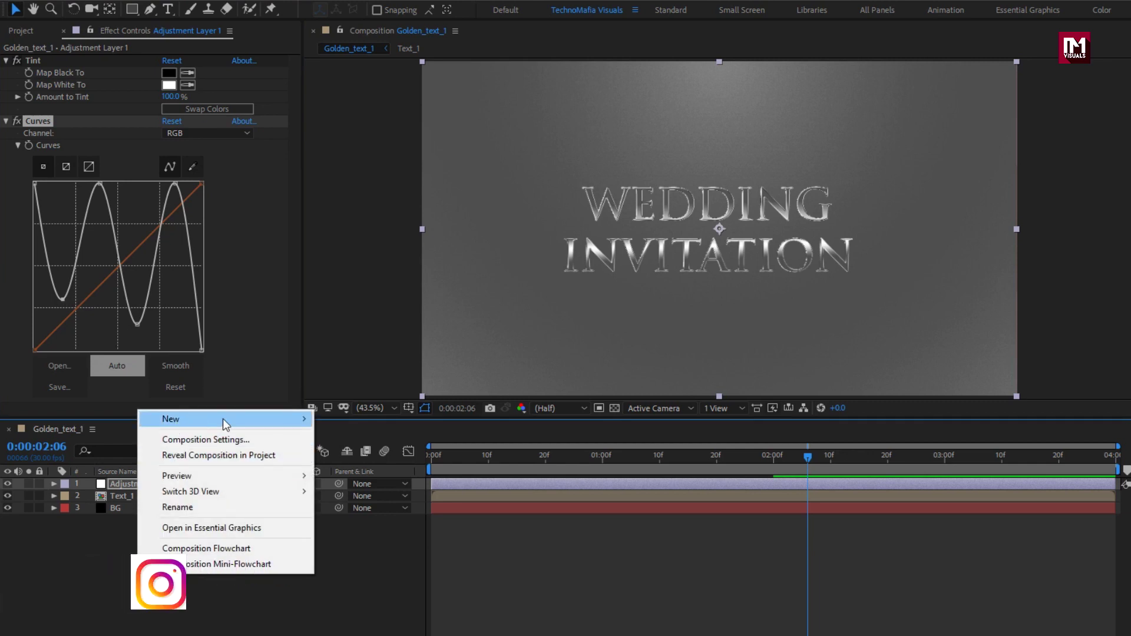
mouse_move(225, 419)
click(367, 461)
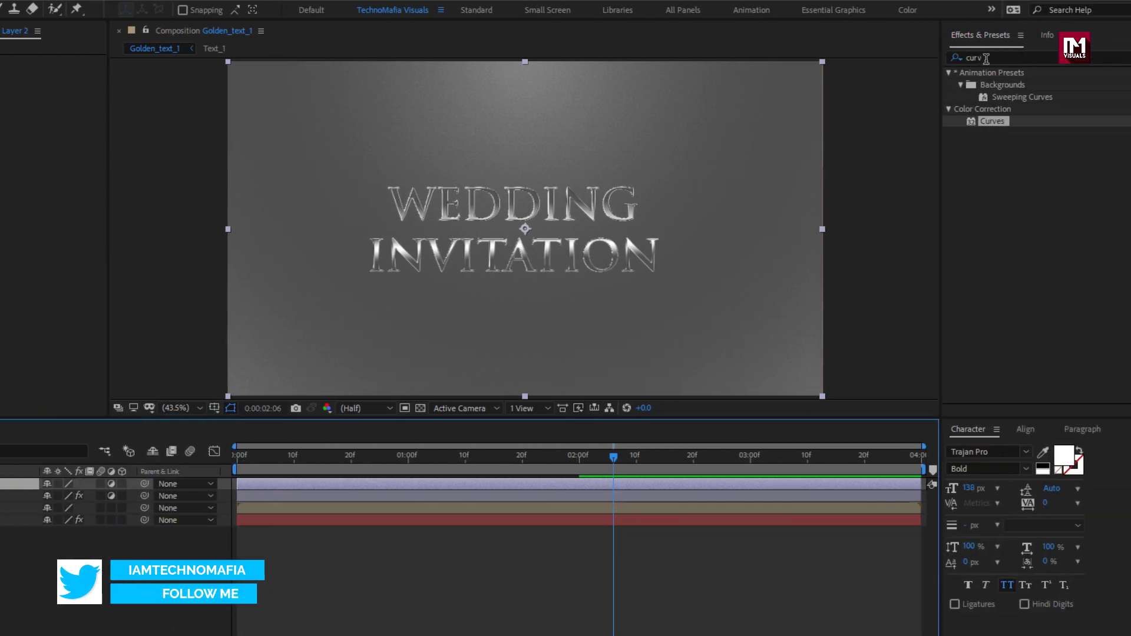
click(947, 59)
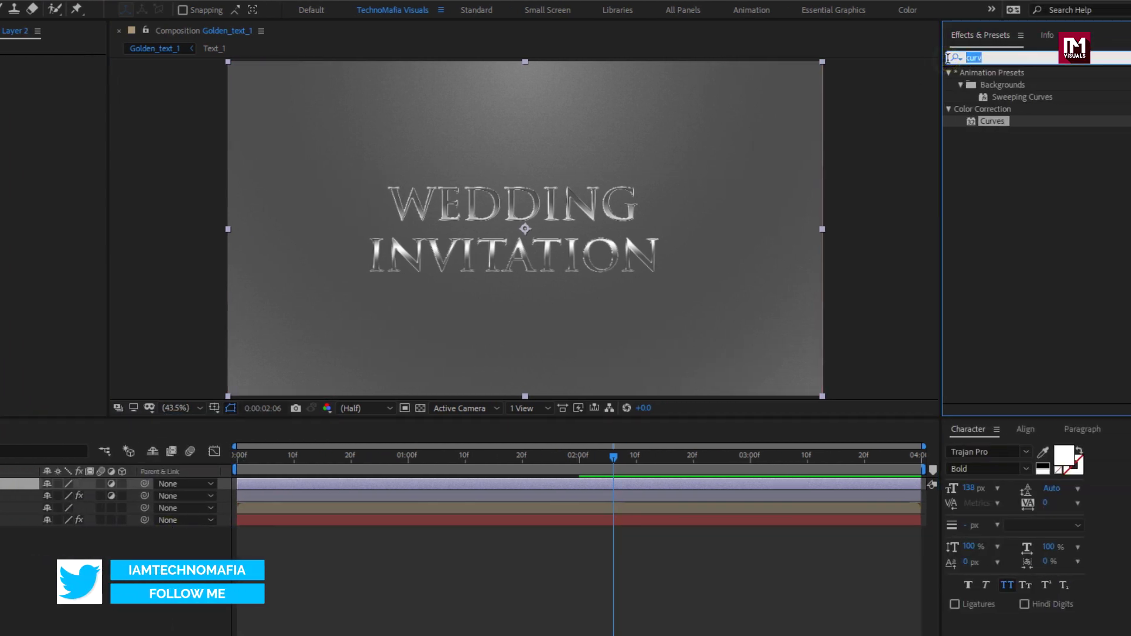
text(cc to)
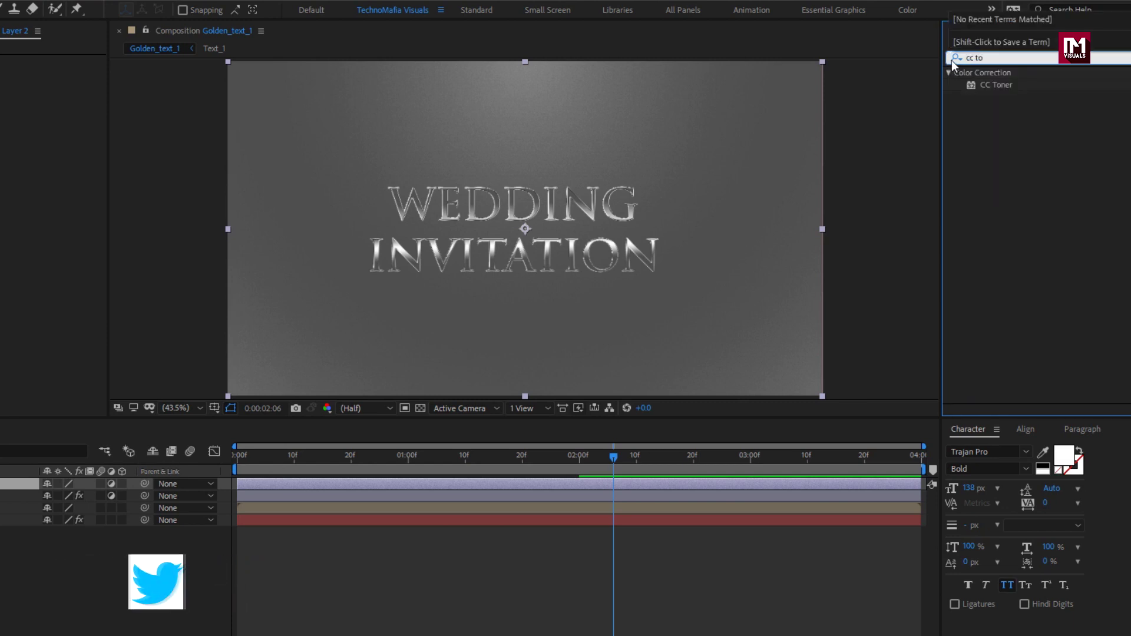
drag(996, 84, 534, 248)
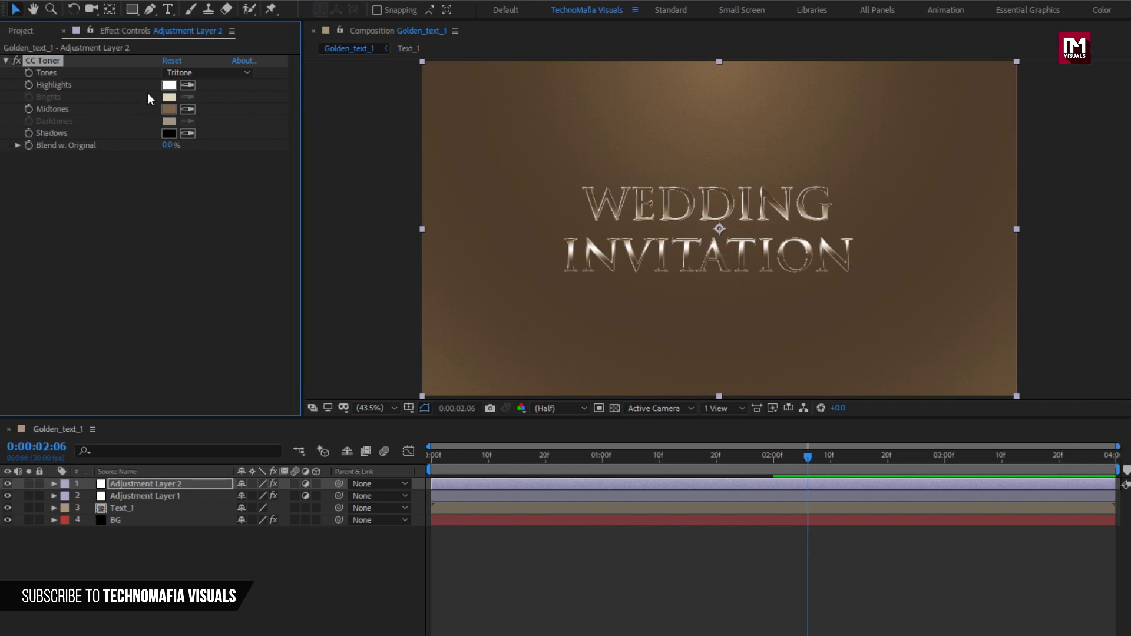
- Set CC Toner's Highlights swatch to a light yellow (FEE55C) and confirm, ready for the Midtones swatch
click(168, 85)
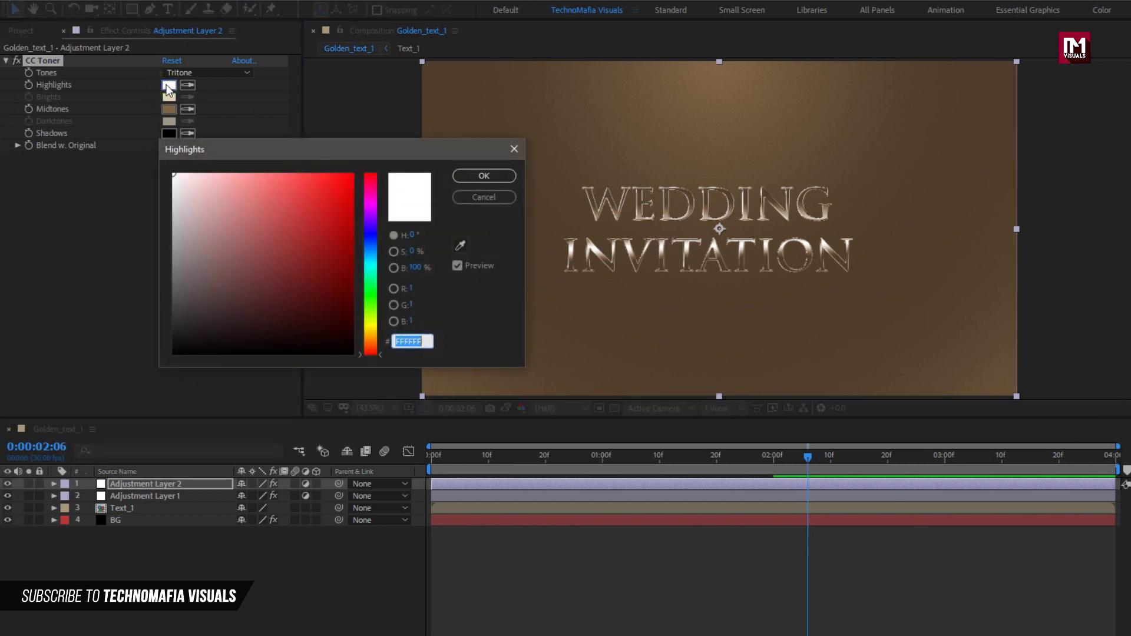
click(369, 329)
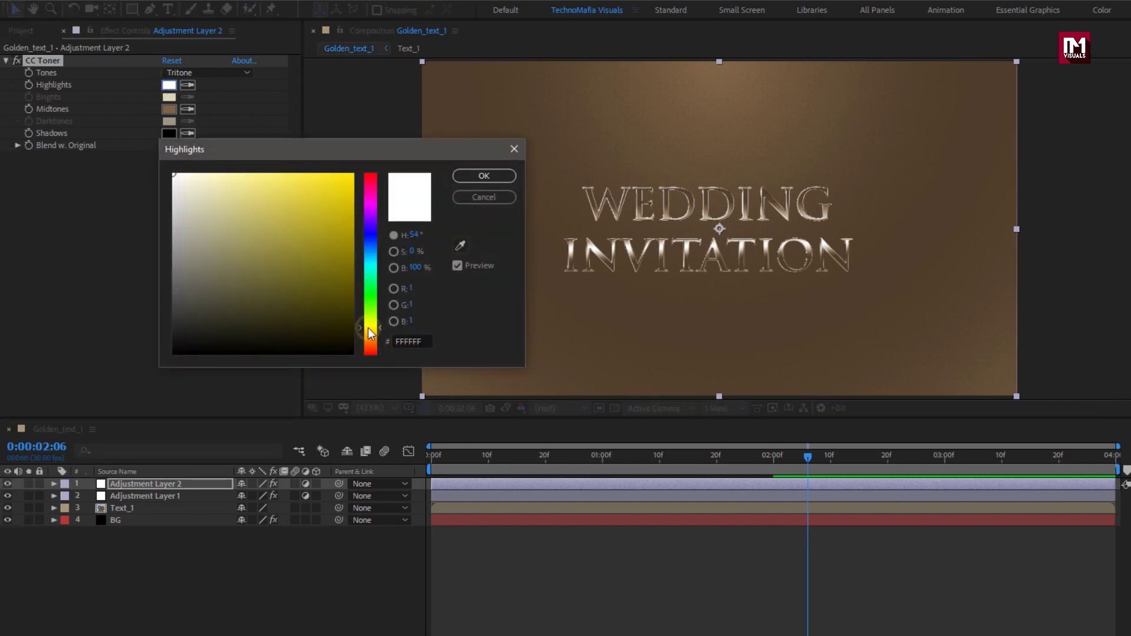
drag(313, 218, 310, 185)
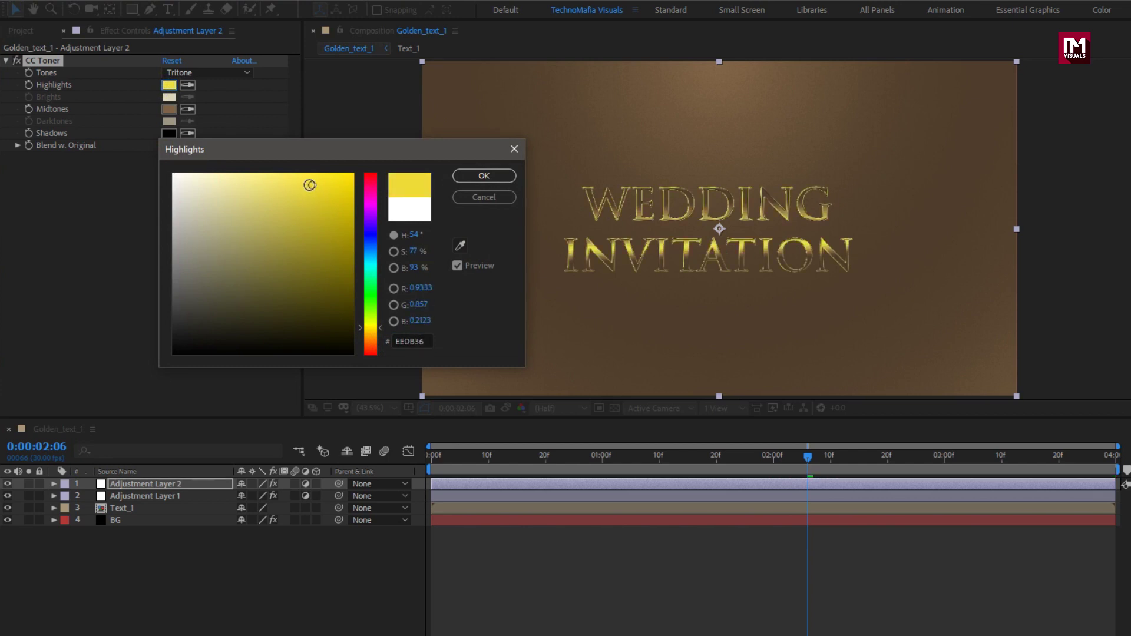
click(288, 174)
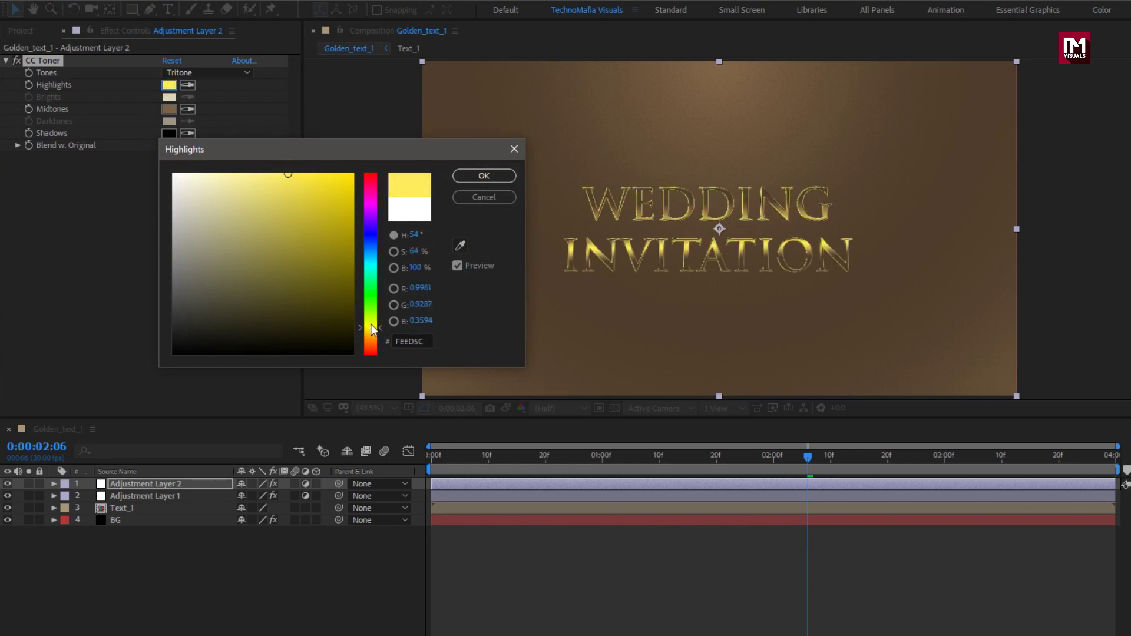
drag(370, 324, 370, 329)
click(471, 174)
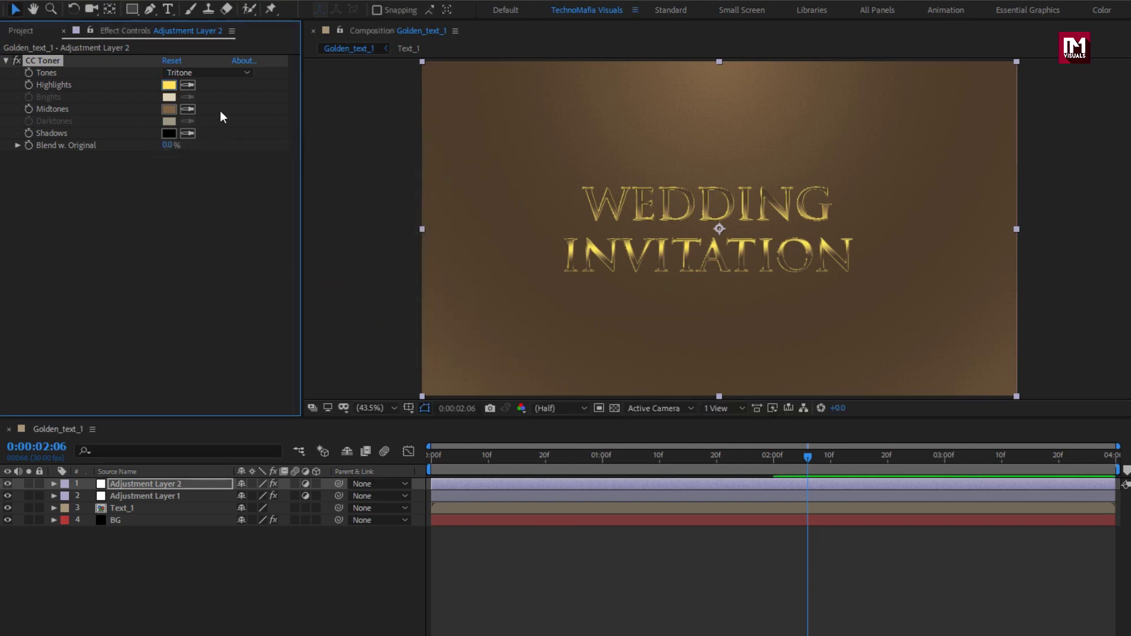
click(172, 111)
- Pick a deep, saturated orange-gold for CC Toner's midtones and preview the gold title reveal
click(282, 194)
click(318, 216)
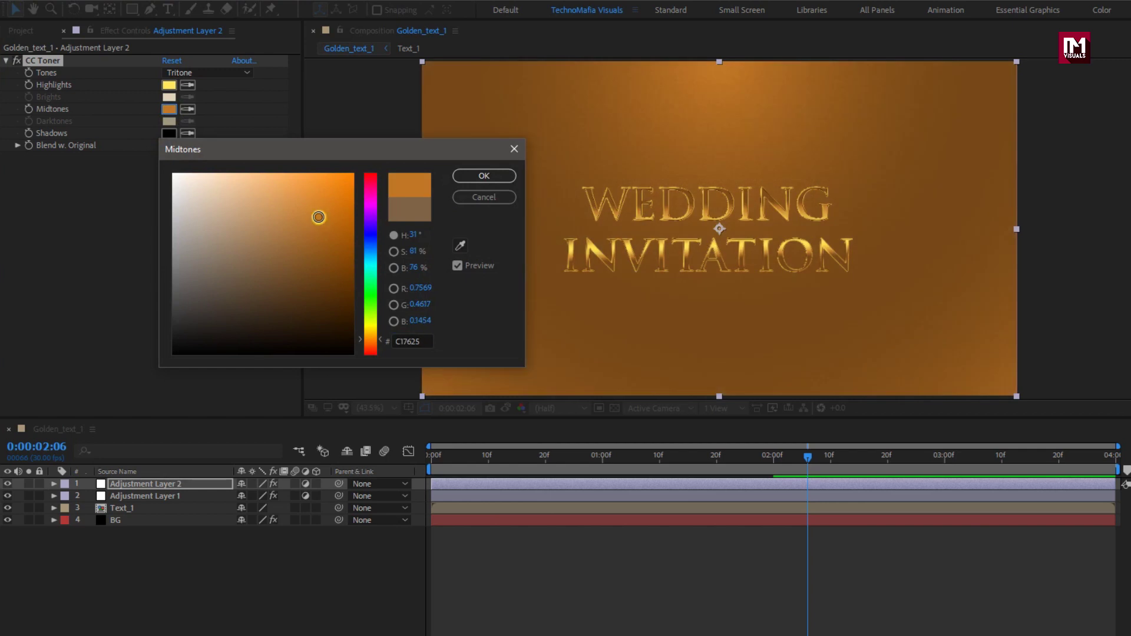
drag(318, 217, 333, 212)
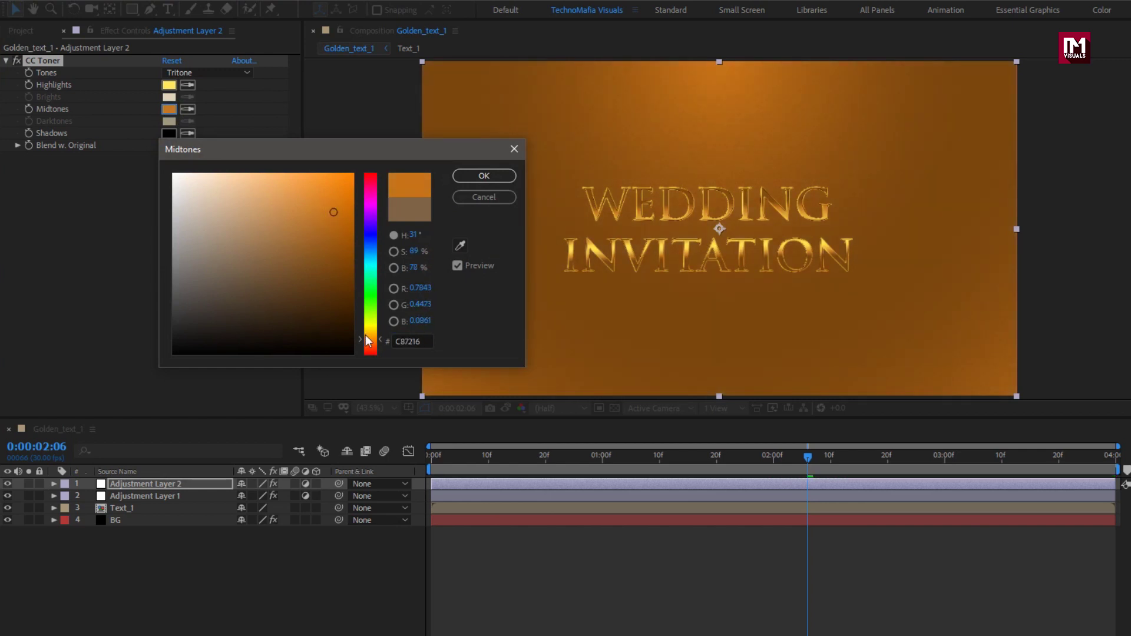
drag(370, 336, 370, 334)
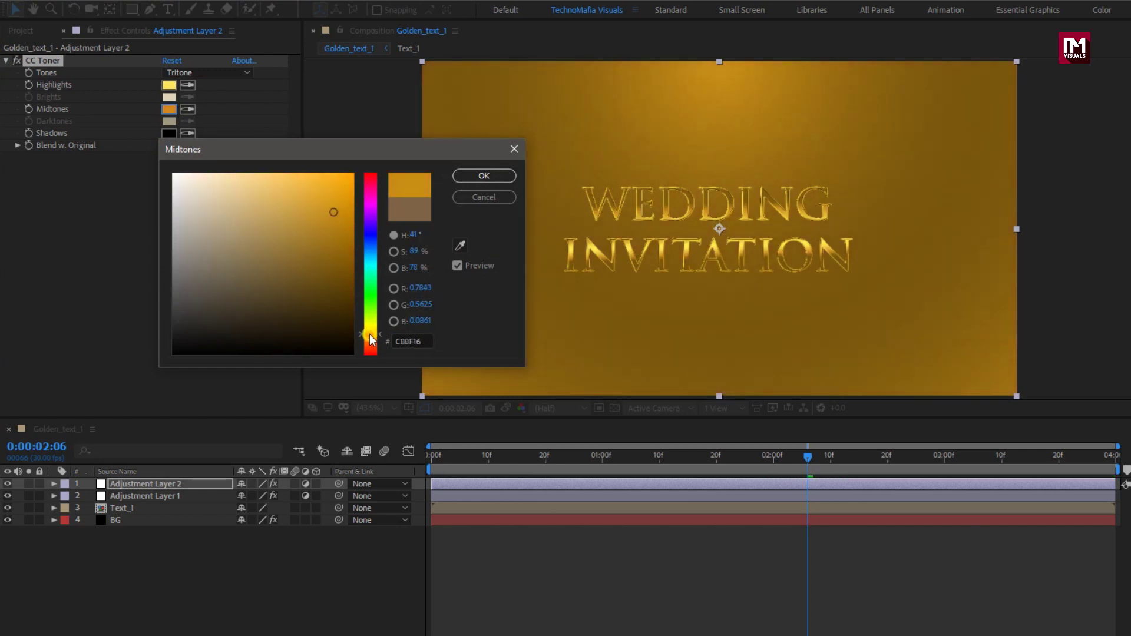
mouse_move(330, 224)
mouse_down()
mouse_move(350, 223)
mouse_move(351, 210)
mouse_up()
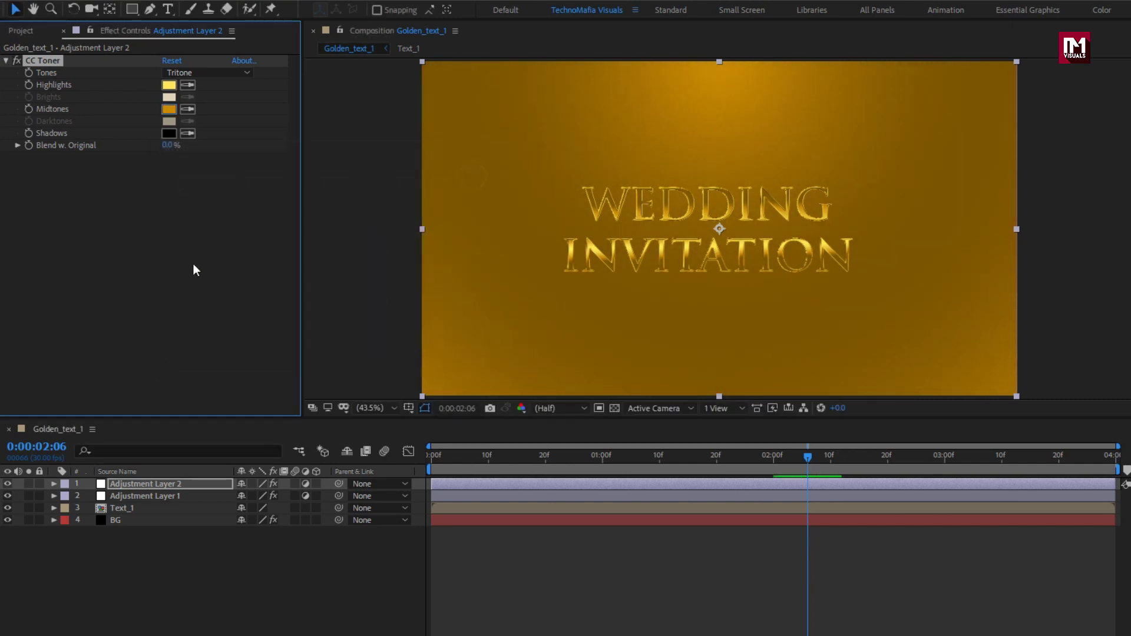
mouse_move(450, 461)
mouse_down()
mouse_move(980, 460)
mouse_move(768, 470)
mouse_move(467, 462)
mouse_move(870, 467)
mouse_up()
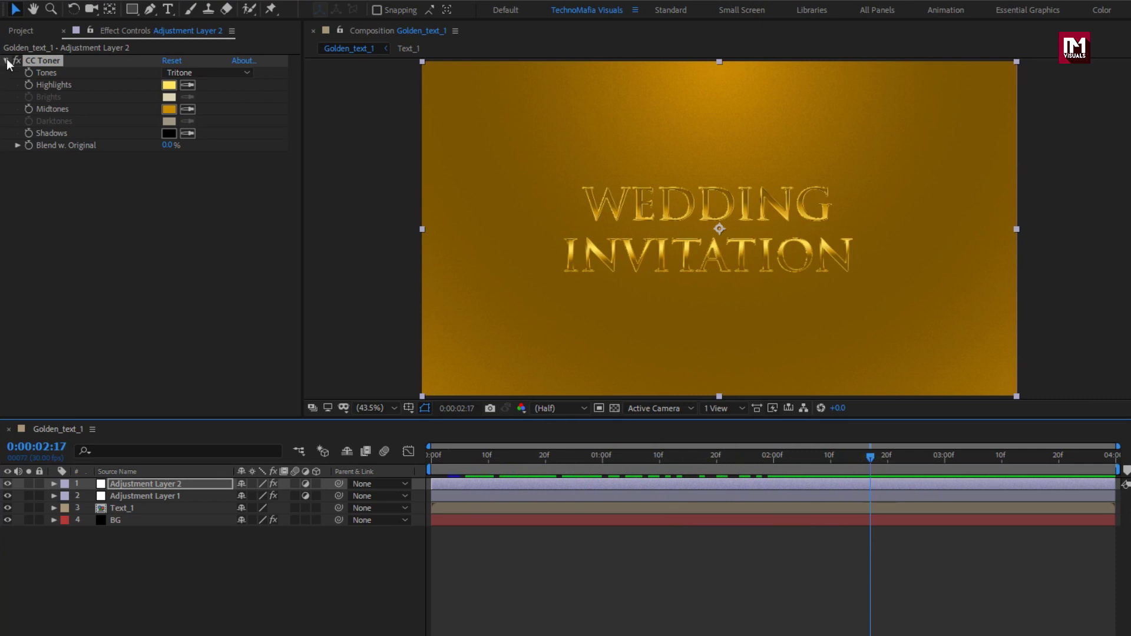
- Add Particles.mp4 as a layer in Add blend mode and shift its sparkles toward the upper left
click(24, 29)
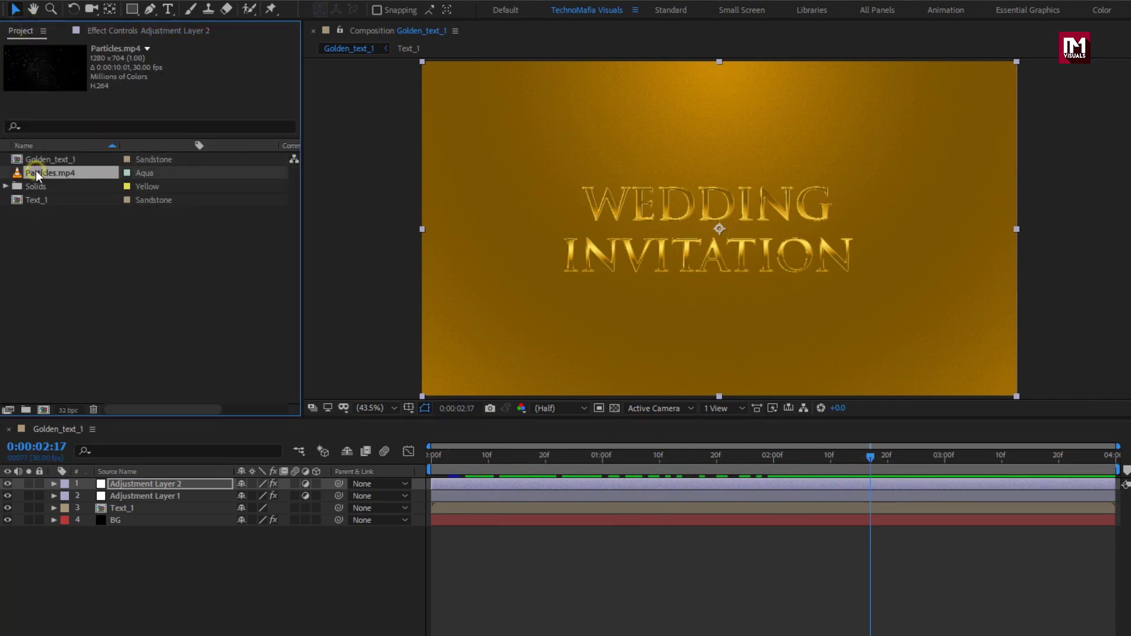
mouse_move(36, 172)
mouse_down()
mouse_move(142, 488)
mouse_move(139, 477)
mouse_up()
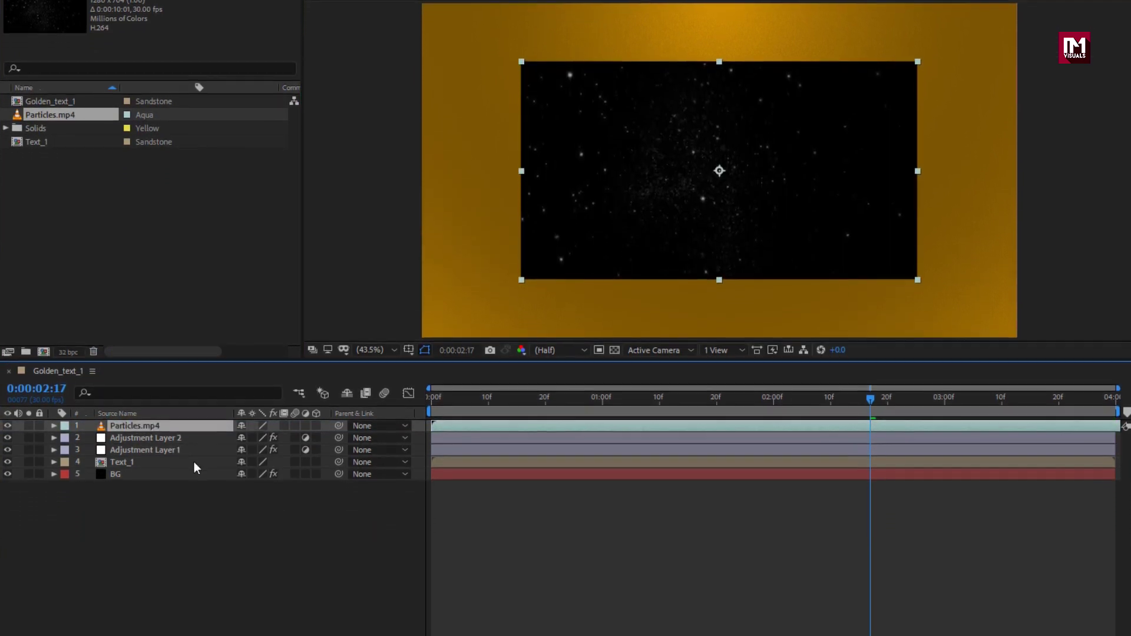
click(261, 629)
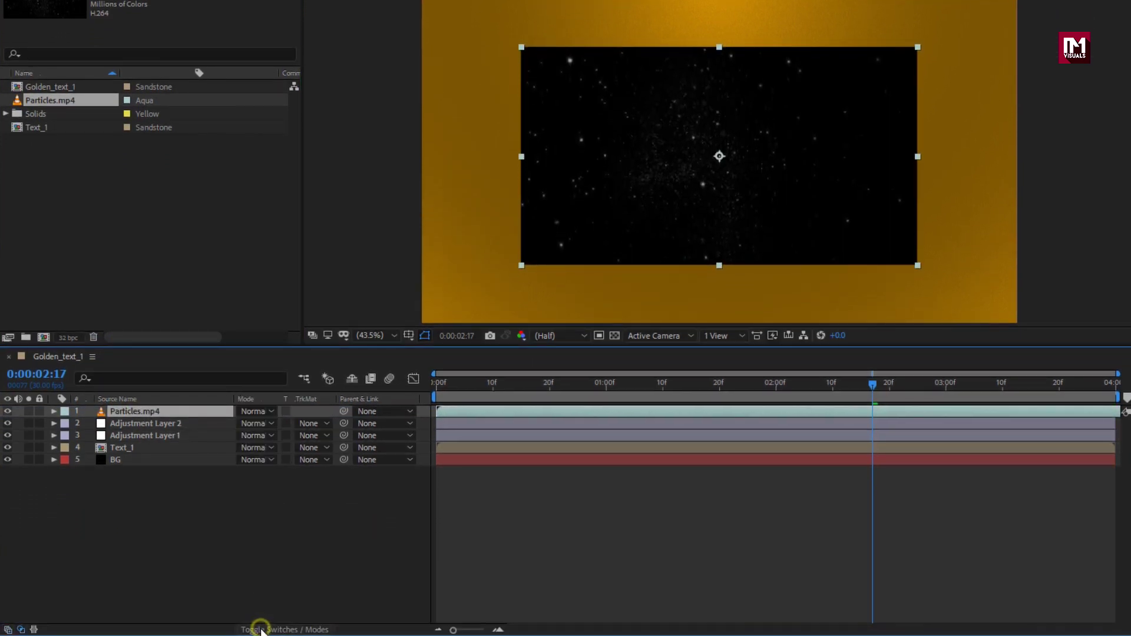
click(253, 412)
click(308, 163)
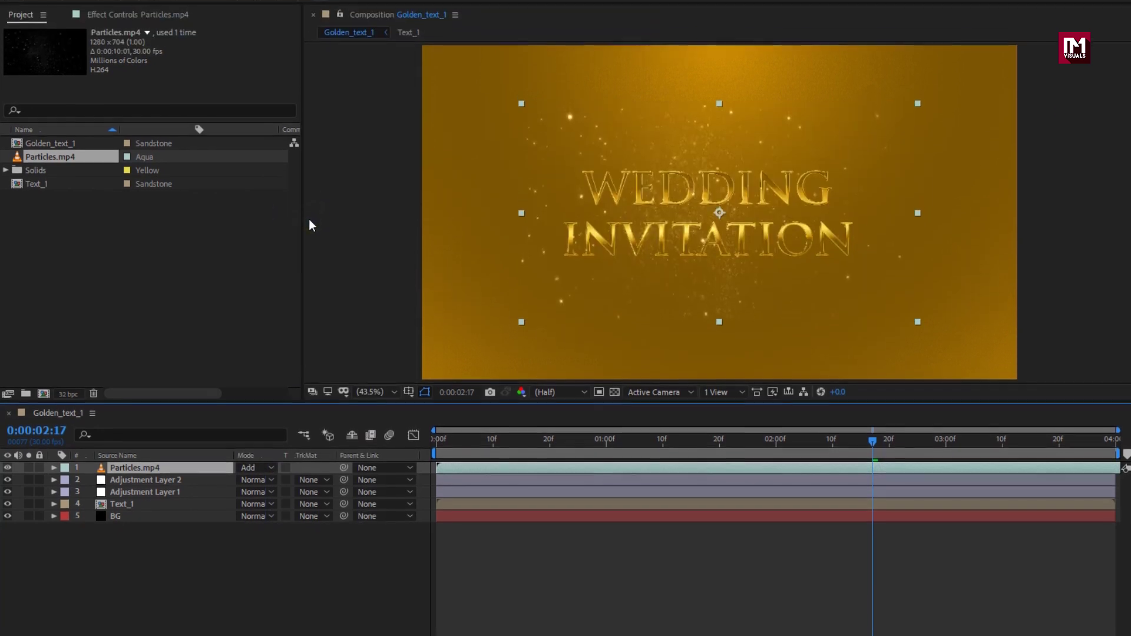
mouse_move(602, 303)
mouse_down()
mouse_move(376, 243)
mouse_move(402, 236)
mouse_up()
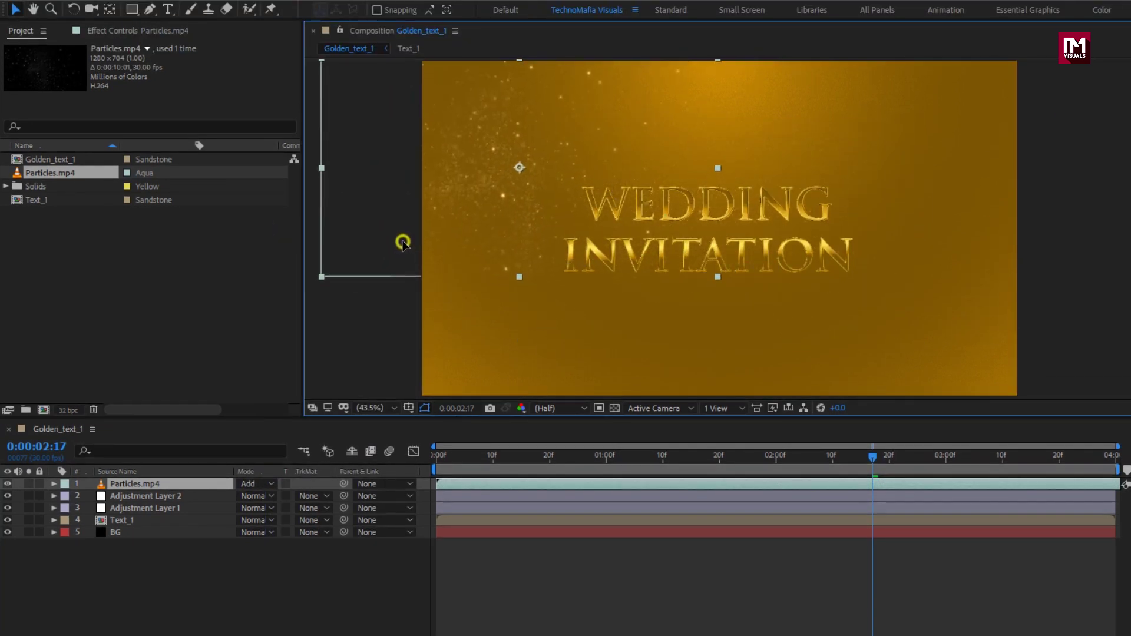
- Duplicate the particles layer twice, placing copies lower right and toward the upper right
key(ctrl+d)
click(182, 484)
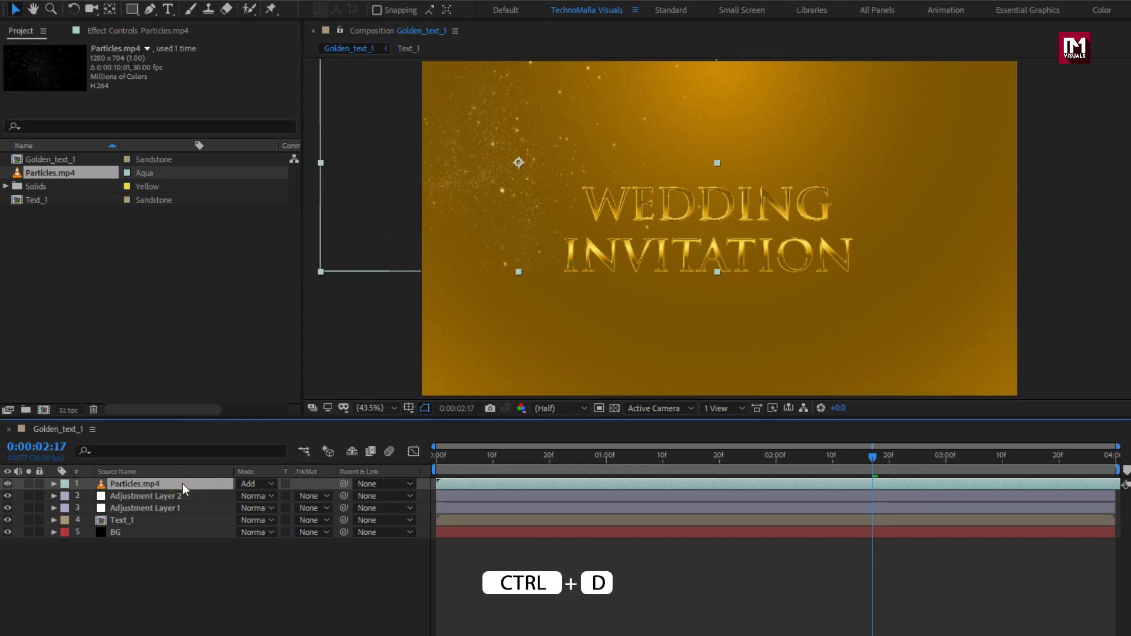
key(ctrl+d)
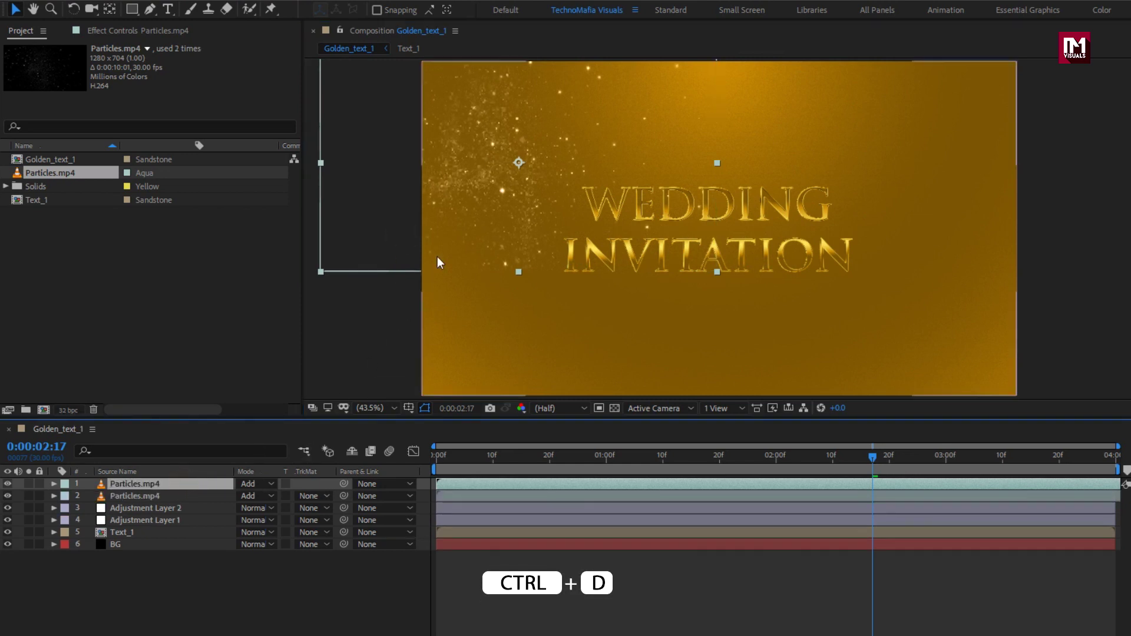
drag(443, 244, 556, 370)
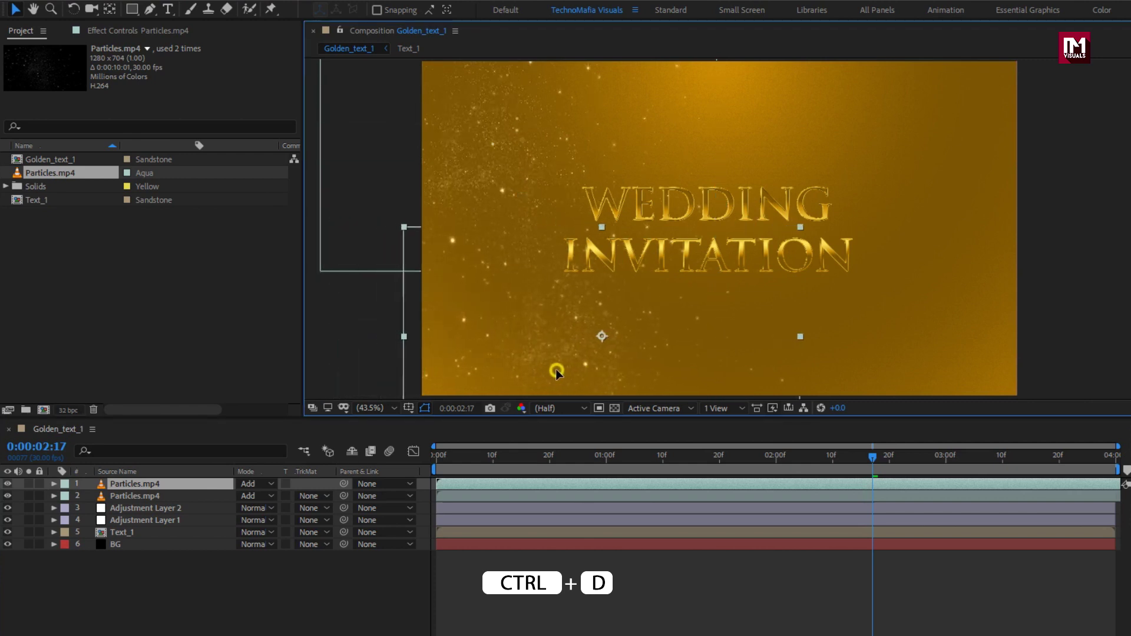
click(178, 495)
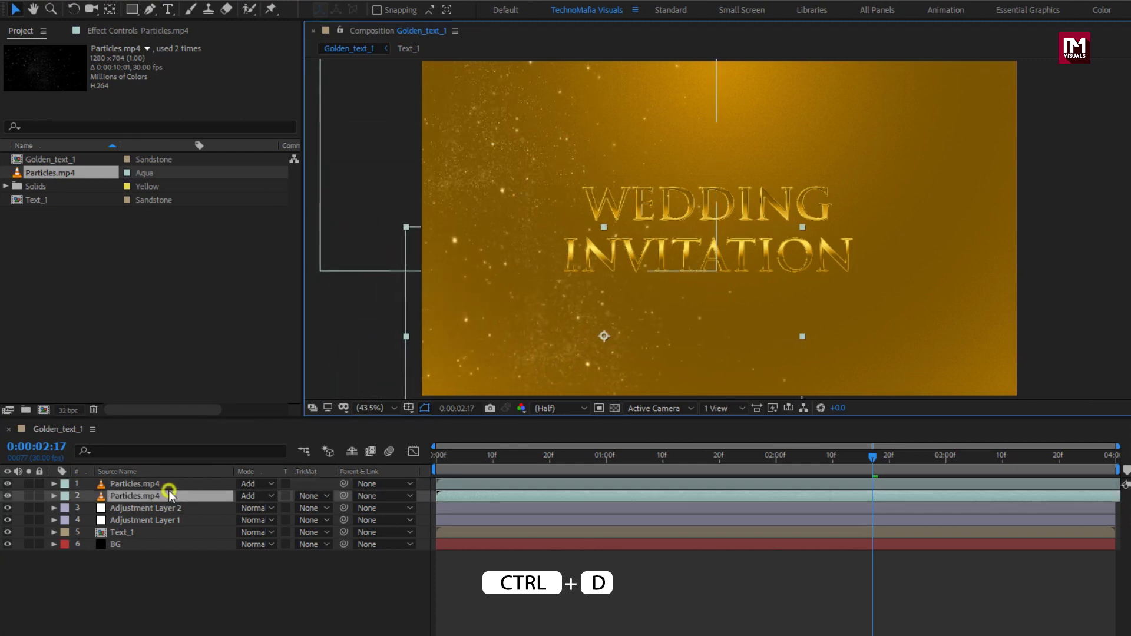
click(165, 484)
key(ctrl+d)
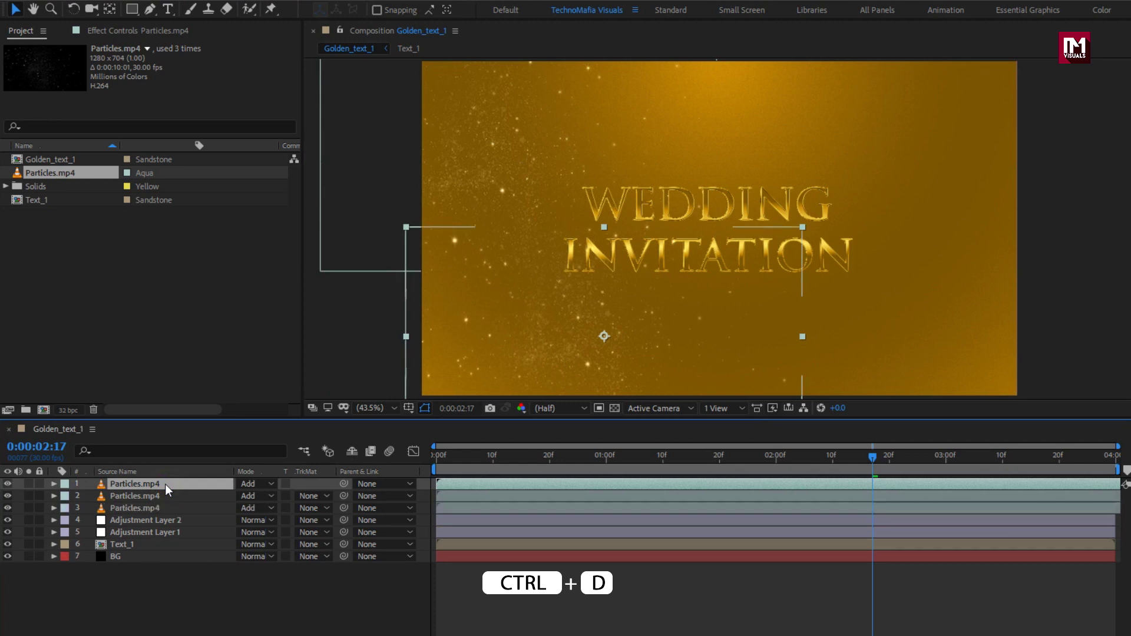
mouse_move(550, 340)
mouse_down()
mouse_move(841, 172)
mouse_move(895, 160)
mouse_up()
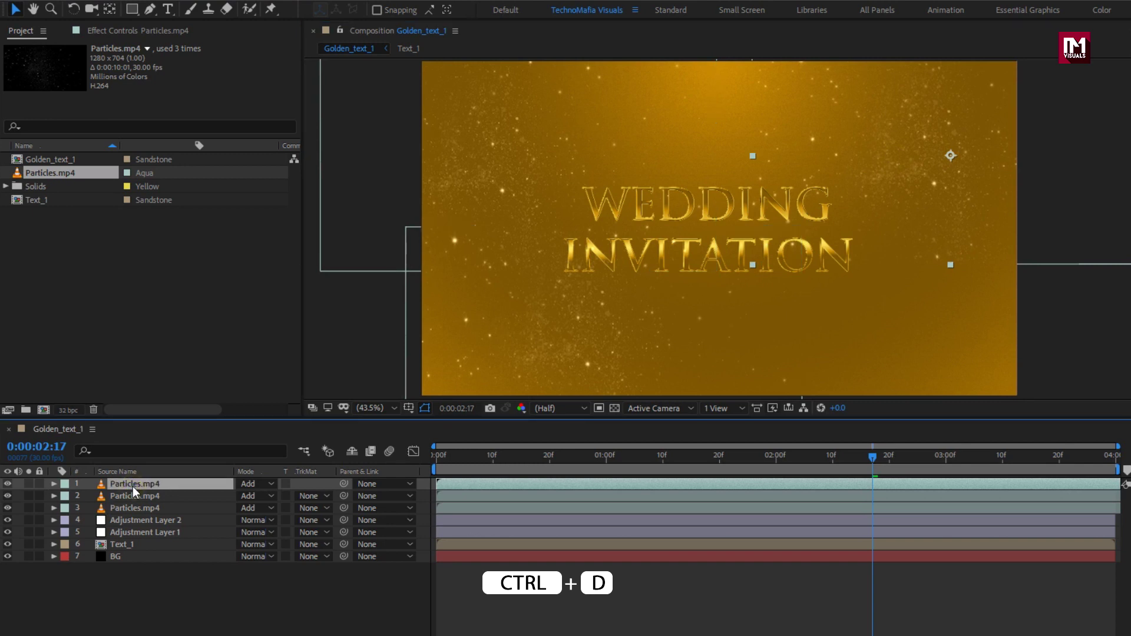
- Make fourth and fifth particle copies offset down-left and down-right, nudging the top layer earlier
key(ctrl+d)
drag(897, 198, 762, 255)
key(Return)
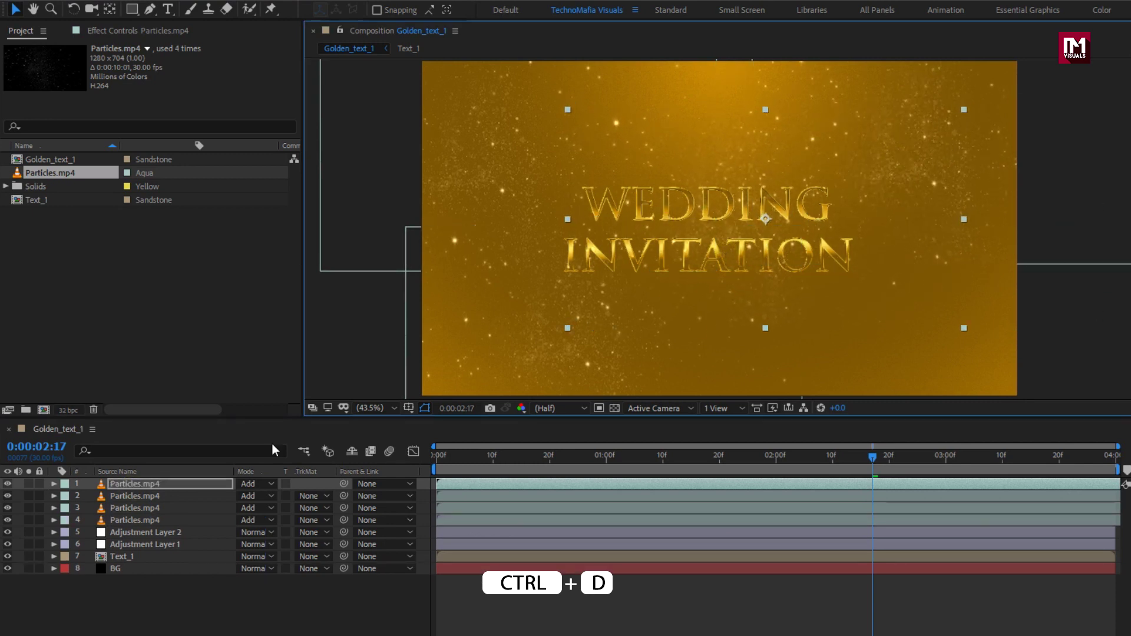
click(155, 484)
key(ctrl+d)
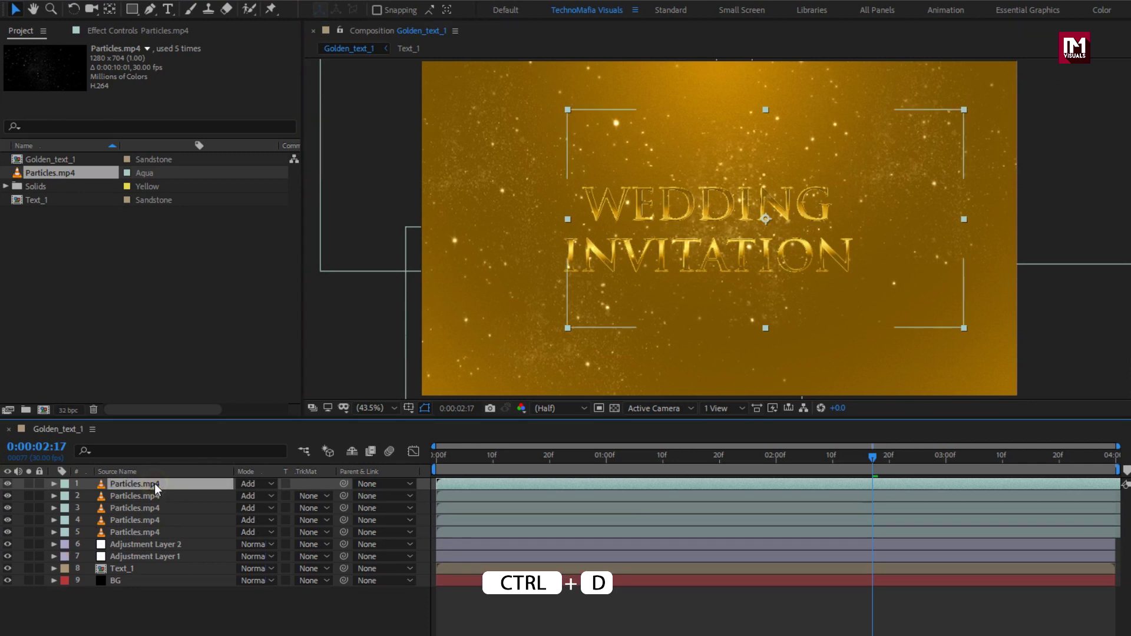
mouse_move(760, 261)
mouse_down()
mouse_move(866, 326)
mouse_move(850, 347)
mouse_up()
key(Return)
click(493, 487)
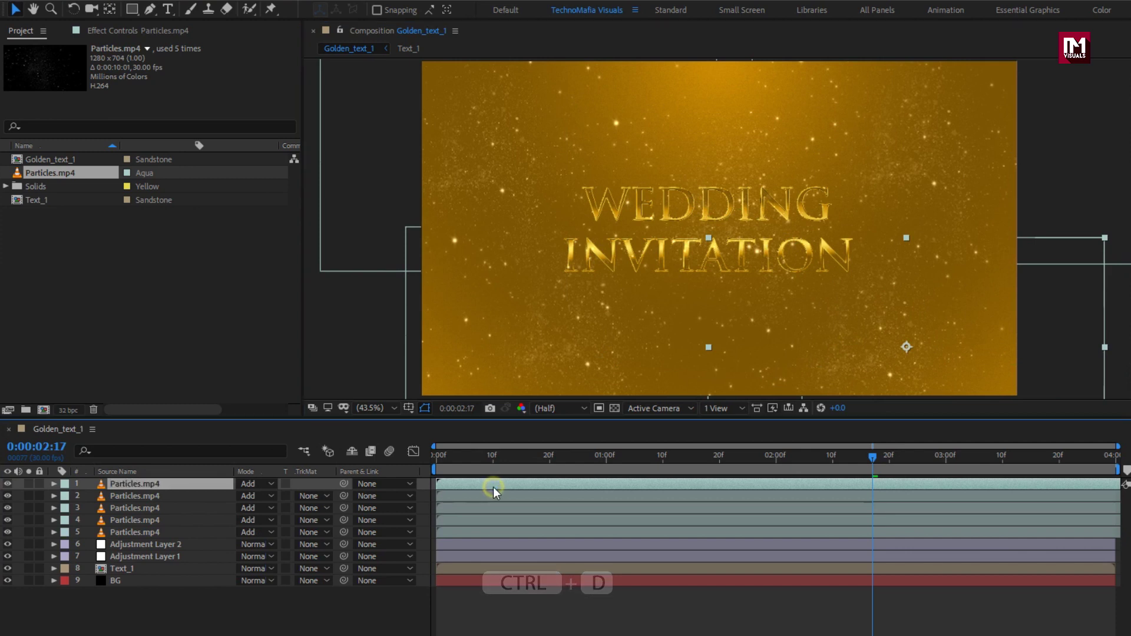
drag(496, 486, 456, 484)
- Scale the second particles layer up to 154%
click(434, 506)
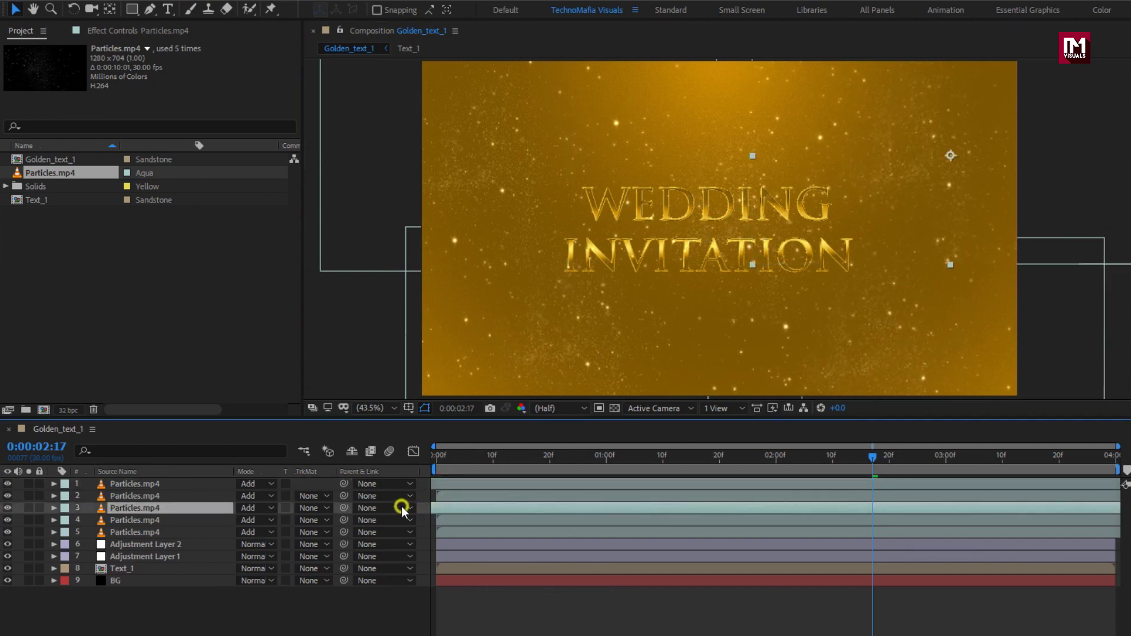
click(151, 493)
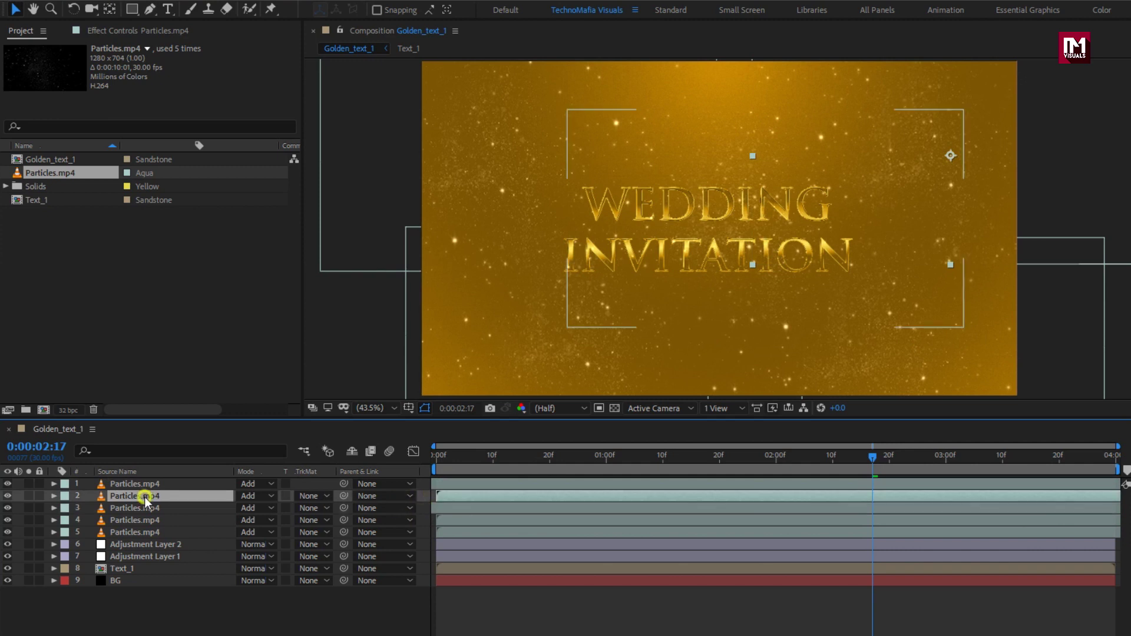
key(s)
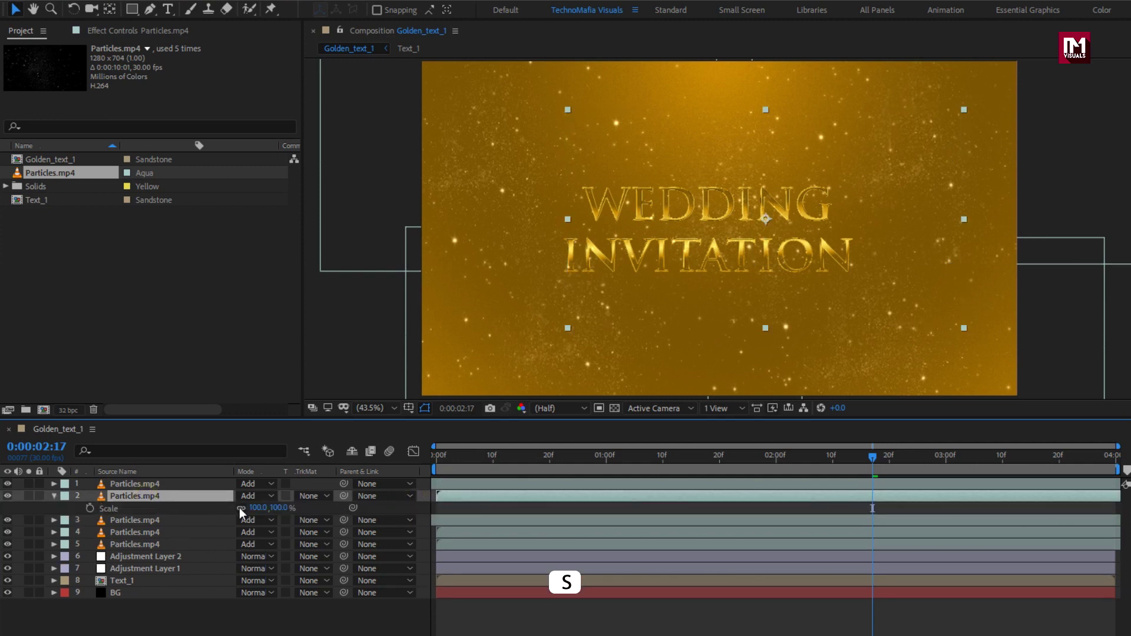
drag(275, 510, 309, 505)
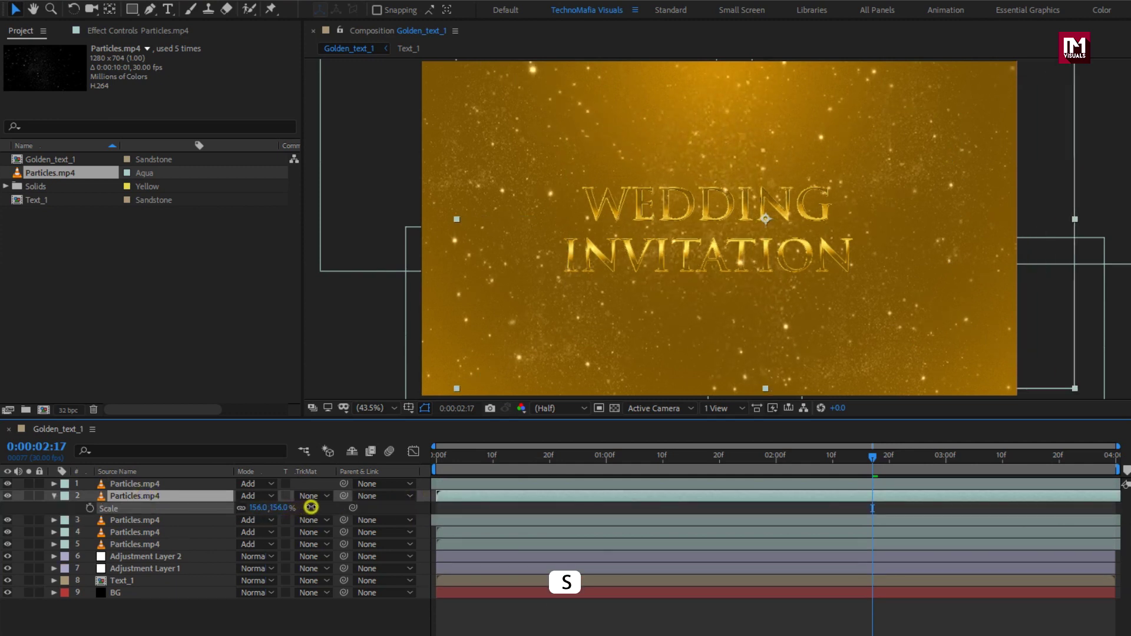
key(Return)
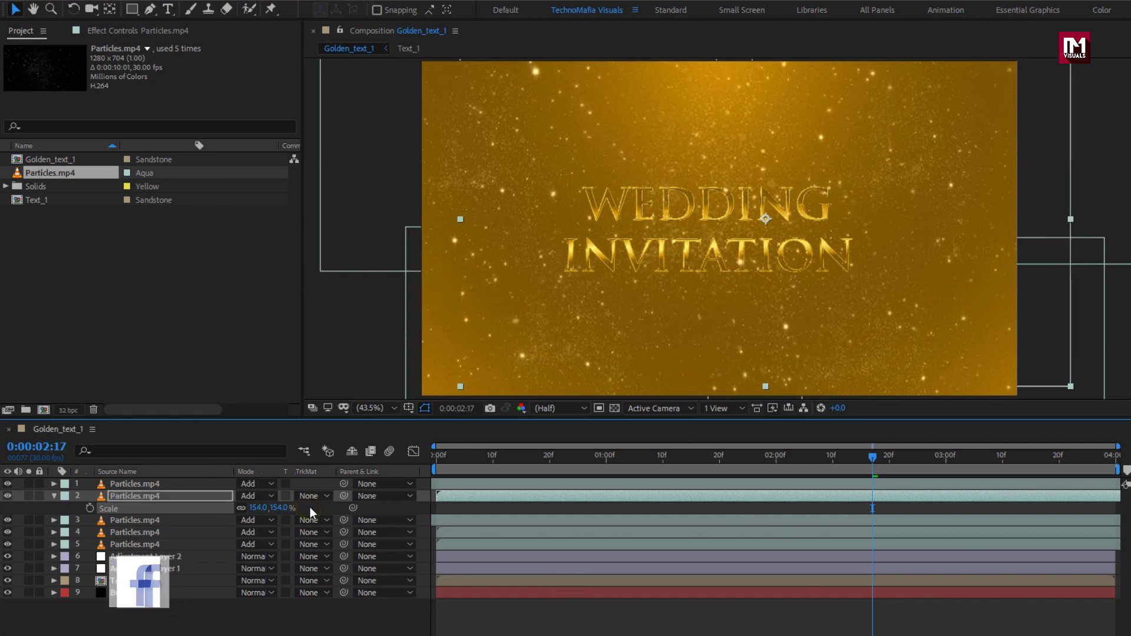
click(54, 496)
click(434, 455)
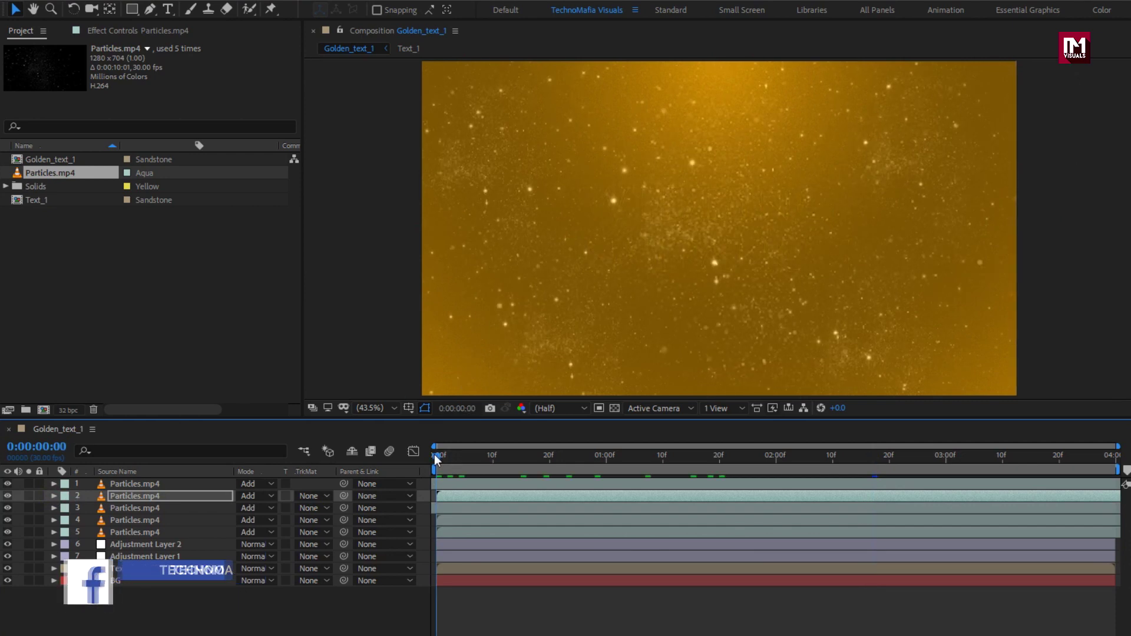
key(space)
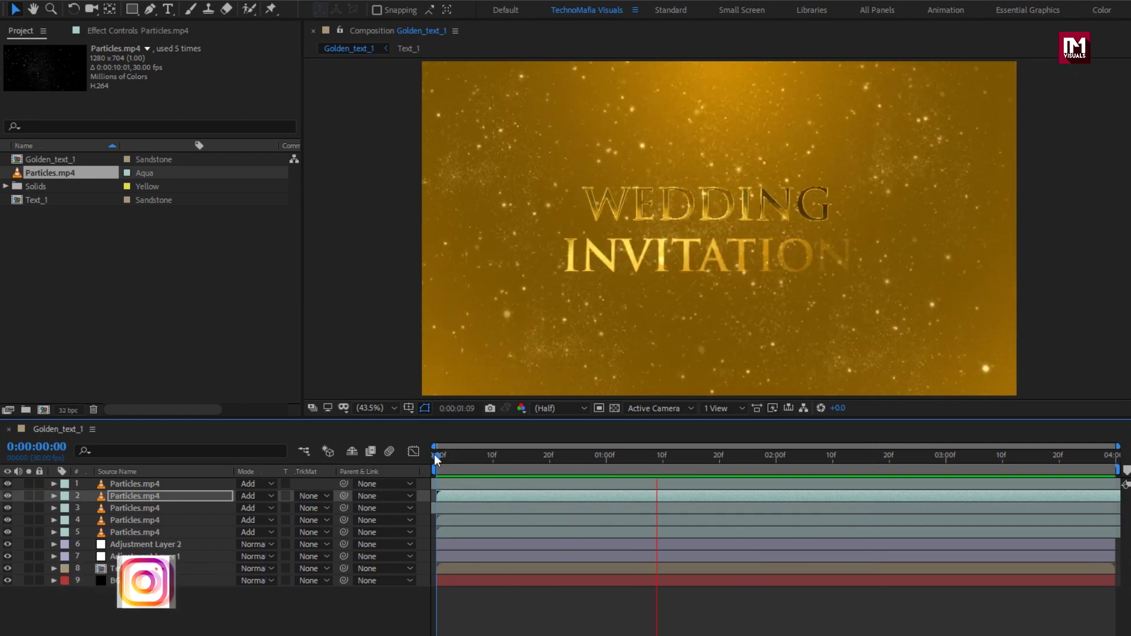